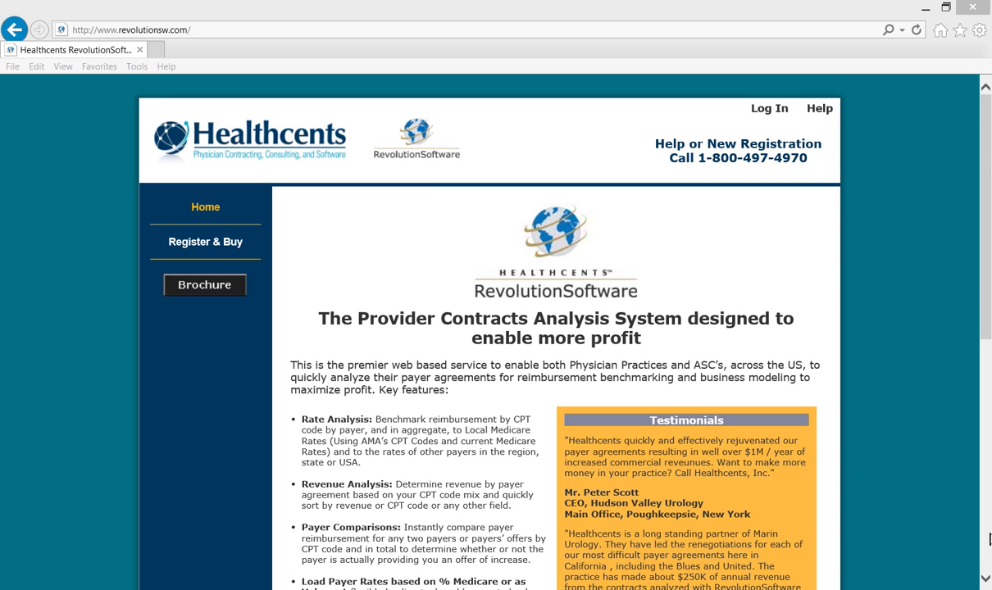
# Sign in to the member area with the saved gademo user name and its stored password.
pyautogui.click(772, 109)
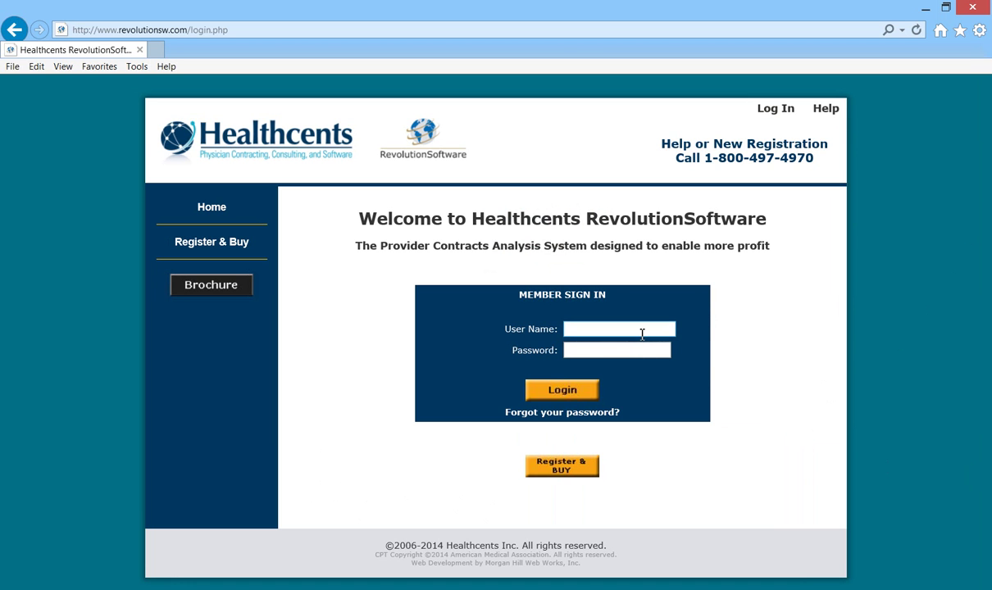
pyautogui.click(565, 329)
pyautogui.write('g')
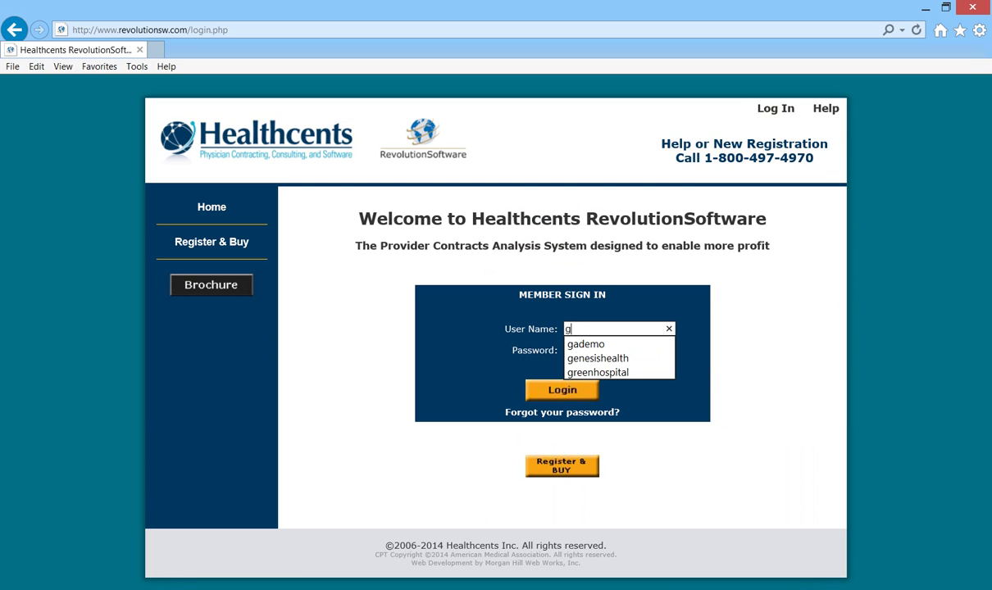
pyautogui.click(594, 345)
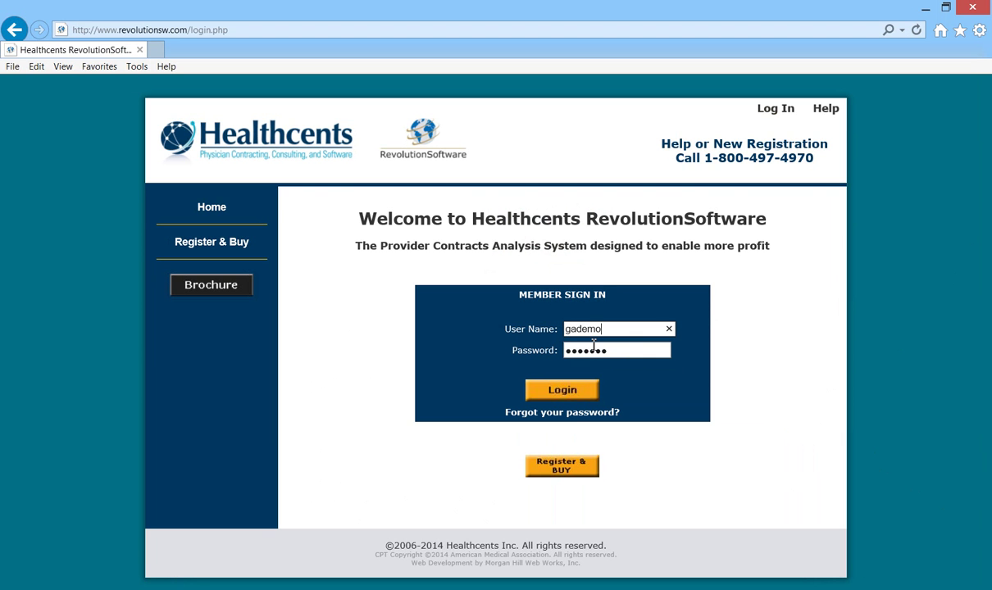
pyautogui.click(551, 393)
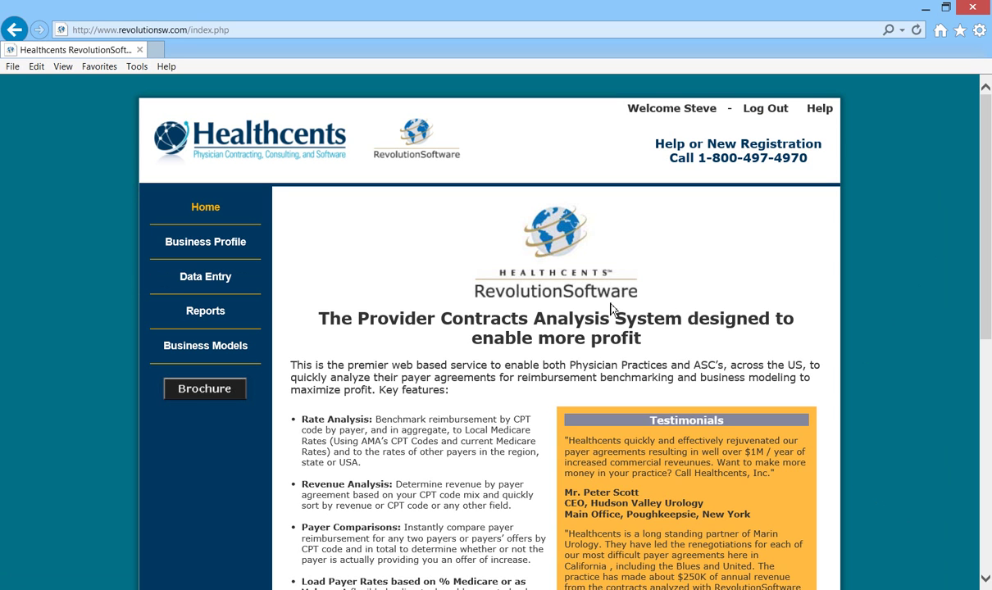
# Review the business profile, and examine the Charge Master and payer allowables lists on the Data Entry page.
pyautogui.click(229, 244)
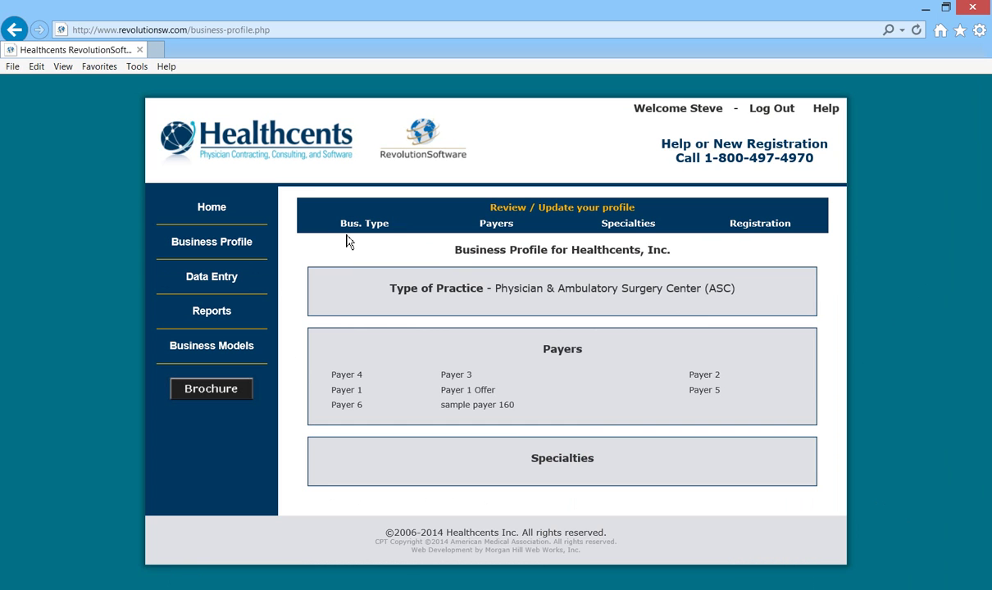
pyautogui.click(226, 280)
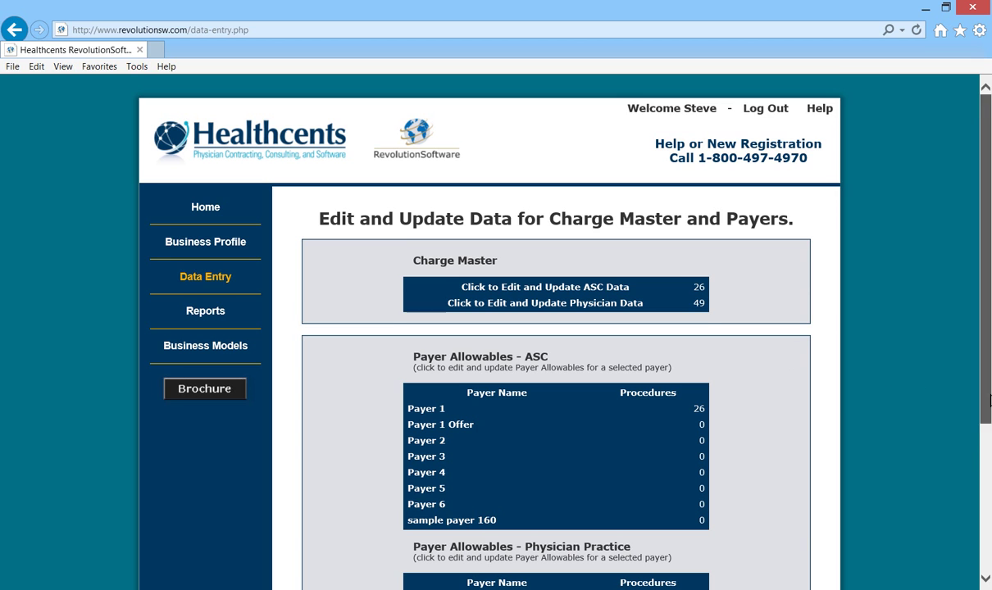
pyautogui.scroll(-1, 989, 388)
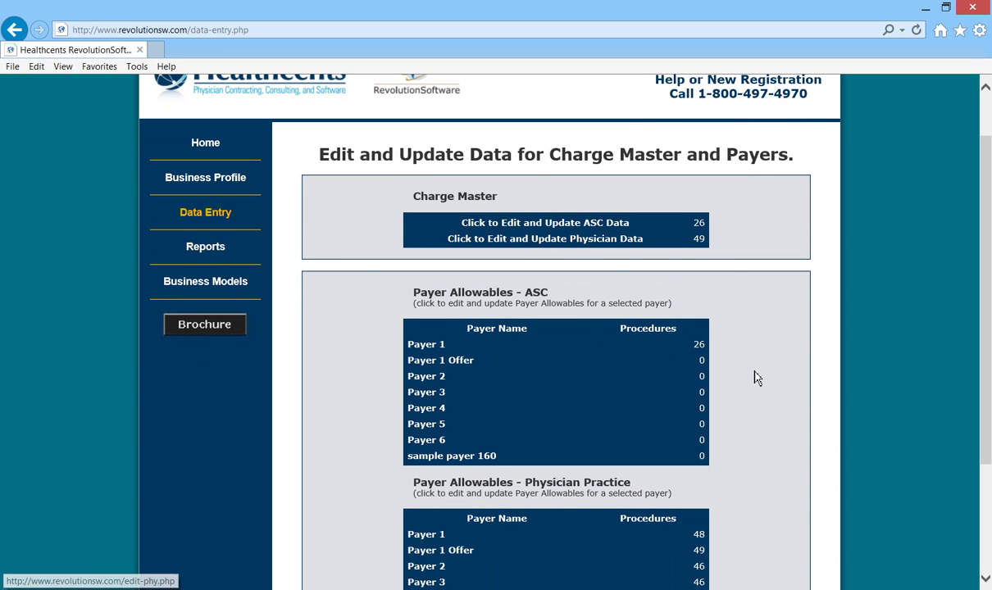
pyautogui.scroll(-1, 973, 478)
pyautogui.scroll(-1, 974, 469)
pyautogui.scroll(1, 974, 467)
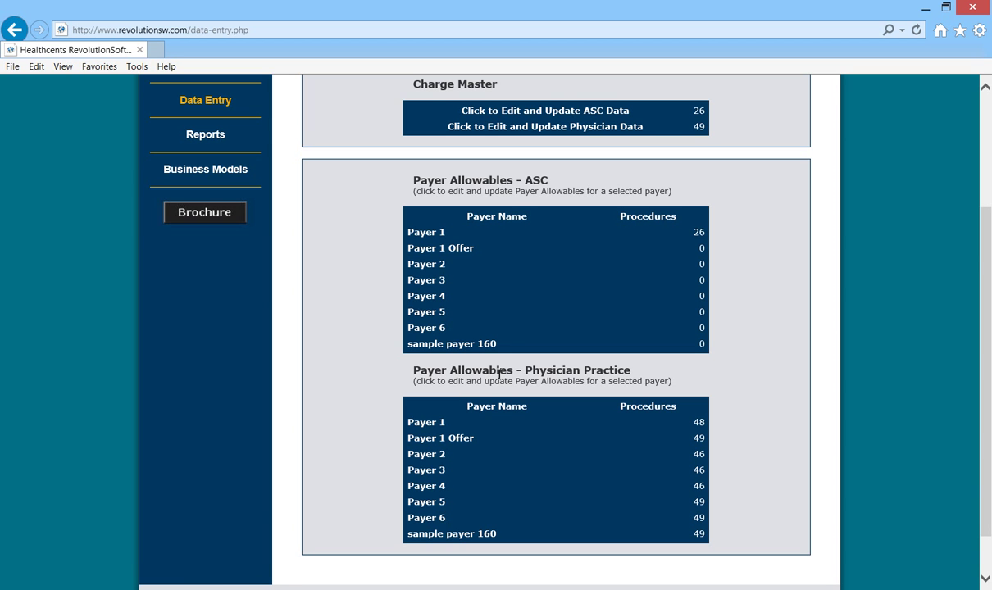
pyautogui.click(438, 426)
pyautogui.scroll(3, 989, 533)
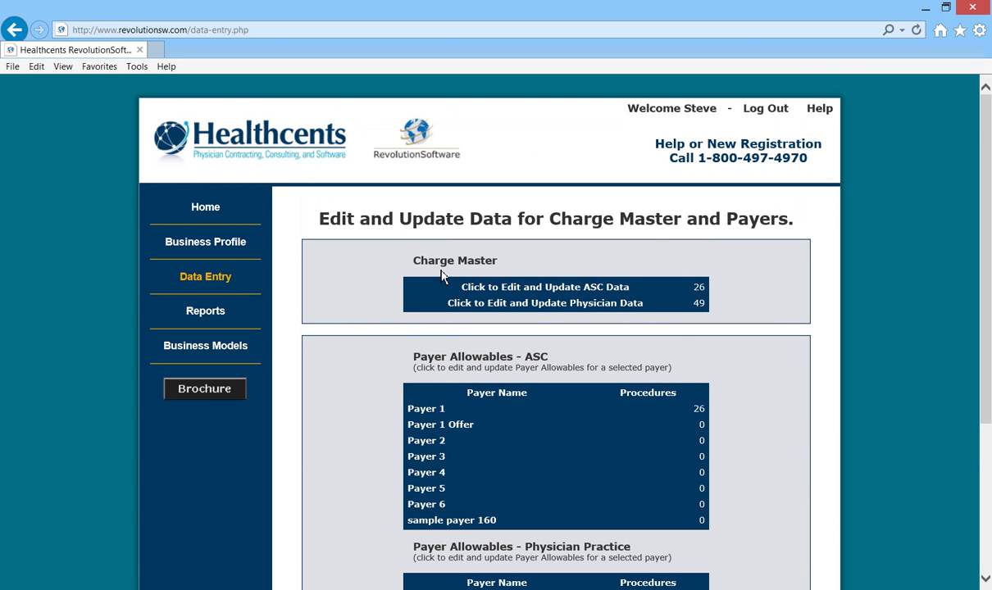
pyautogui.scroll(-3, 768, 439)
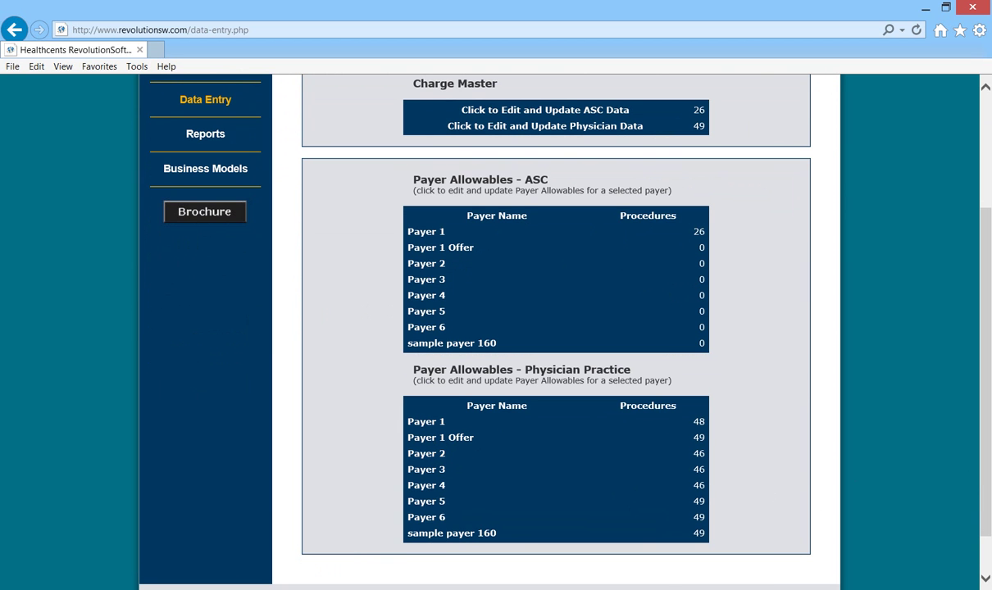
pyautogui.scroll(3, 984, 484)
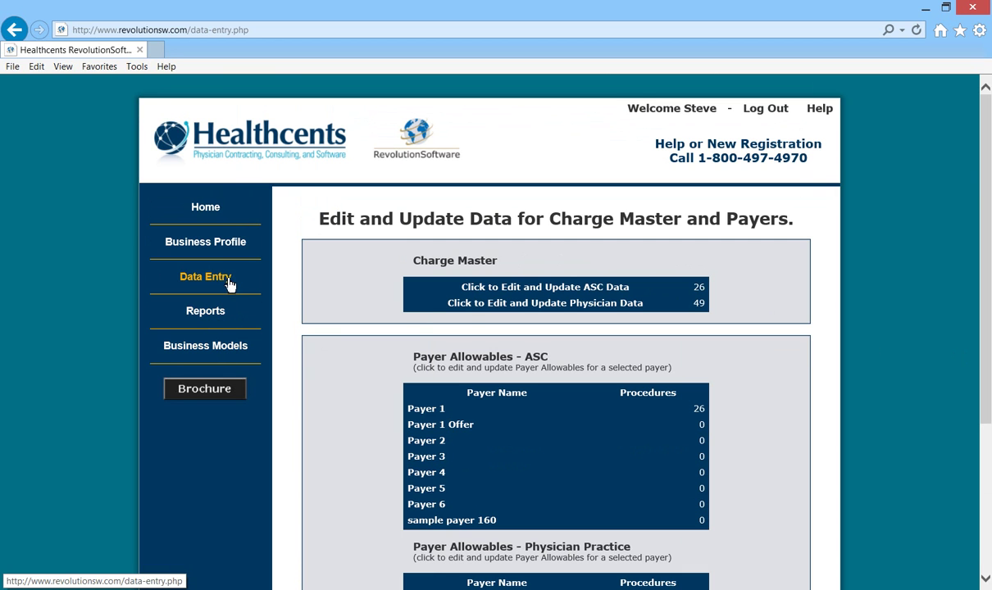
# Open the Charge Master's physician data and sort it by billed charges in both directions, ending in ascending CPT code order.
pyautogui.click(469, 305)
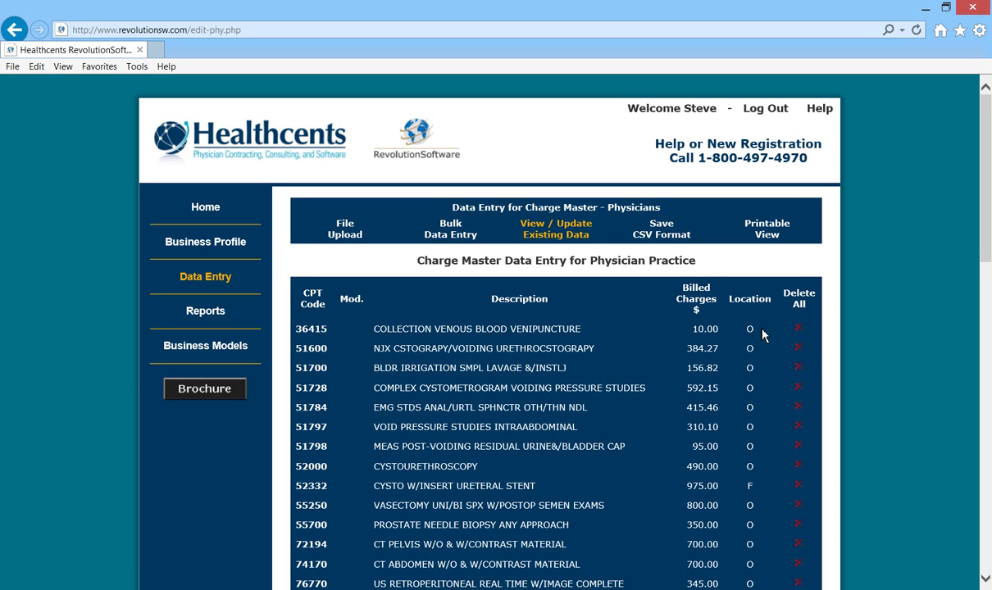
pyautogui.click(708, 297)
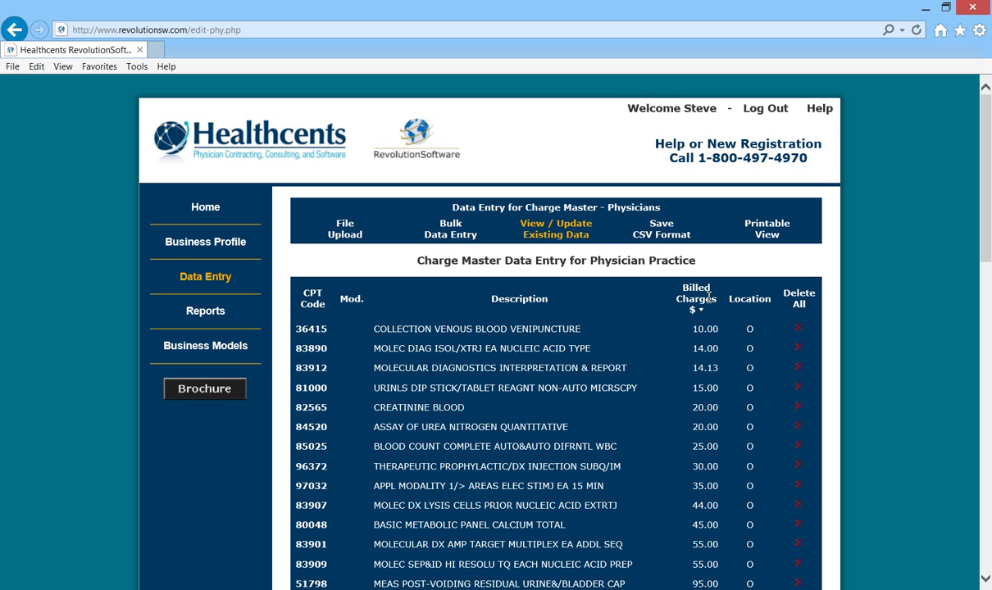
pyautogui.click(708, 297)
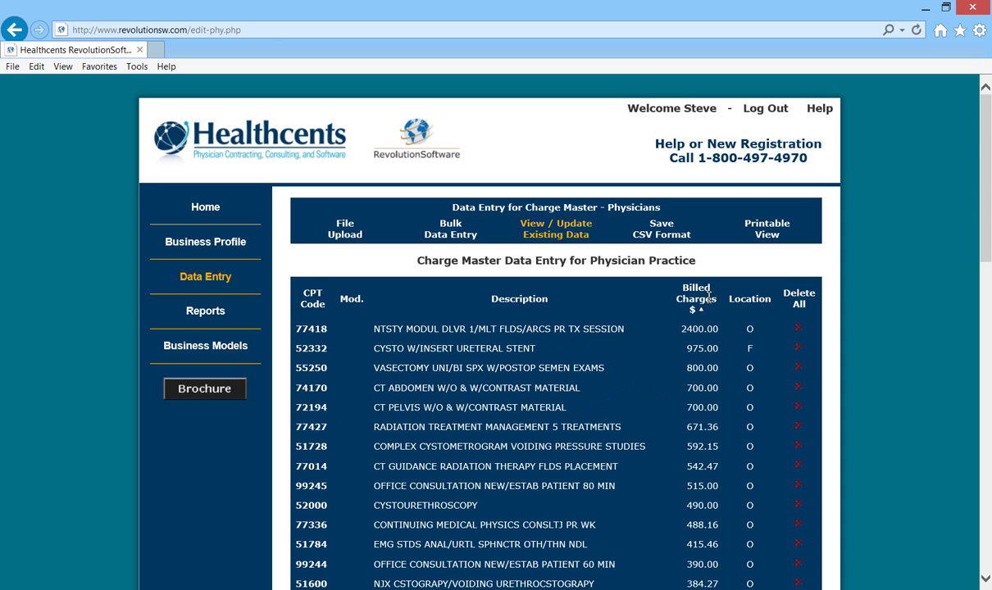
pyautogui.click(708, 296)
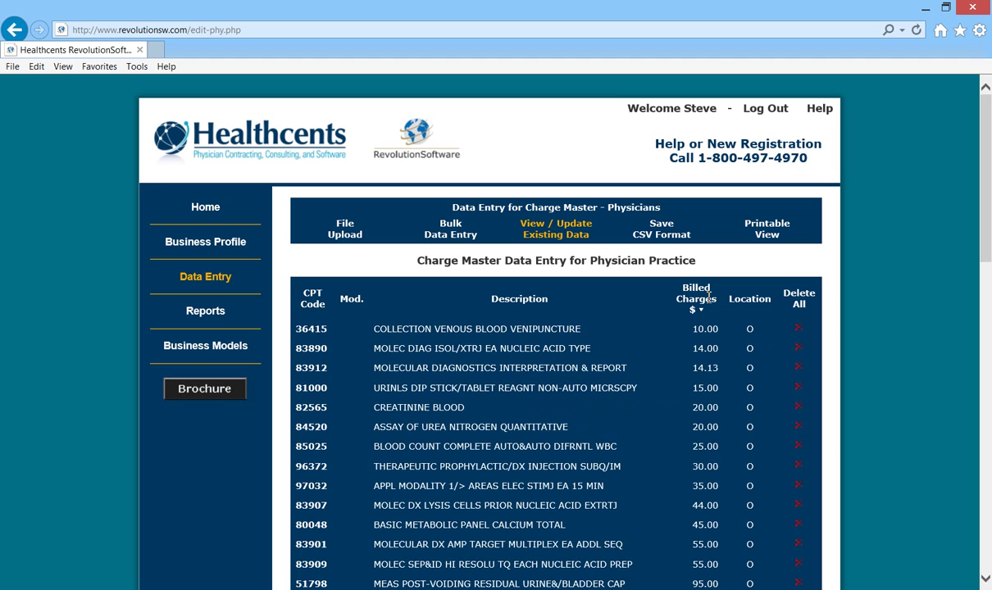
pyautogui.click(708, 296)
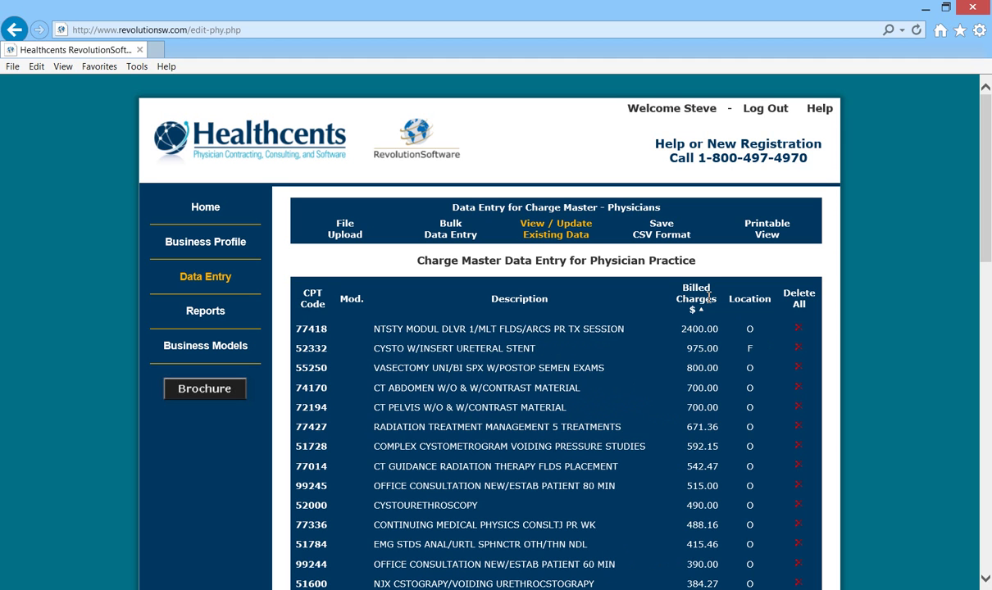
pyautogui.click(312, 298)
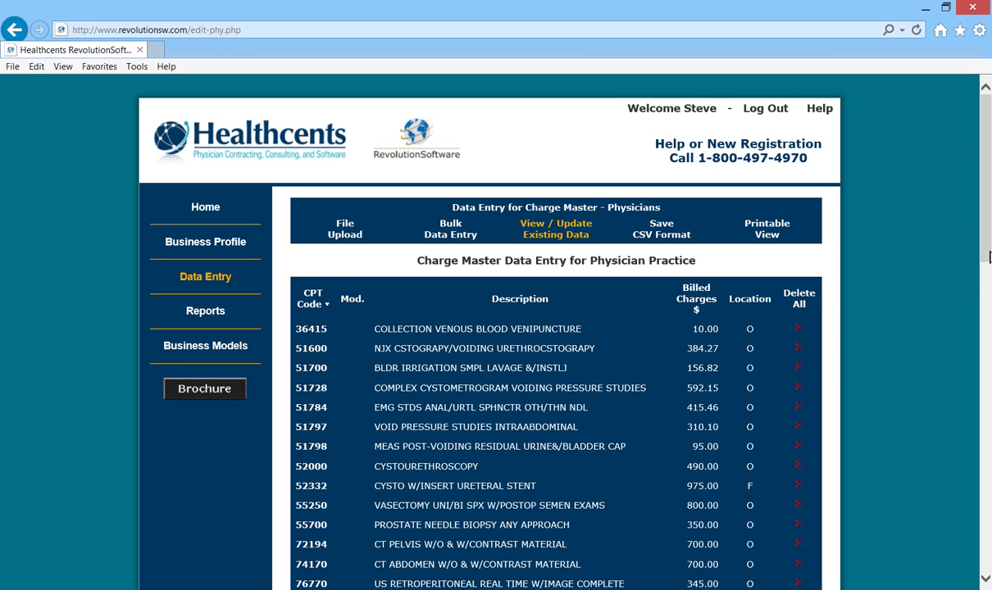
# Open the entry for CPT code 84403 for editing and submit its update.
pyautogui.scroll(-2, 982, 302)
pyautogui.moveTo(982, 302); pyautogui.dragTo(976, 422)
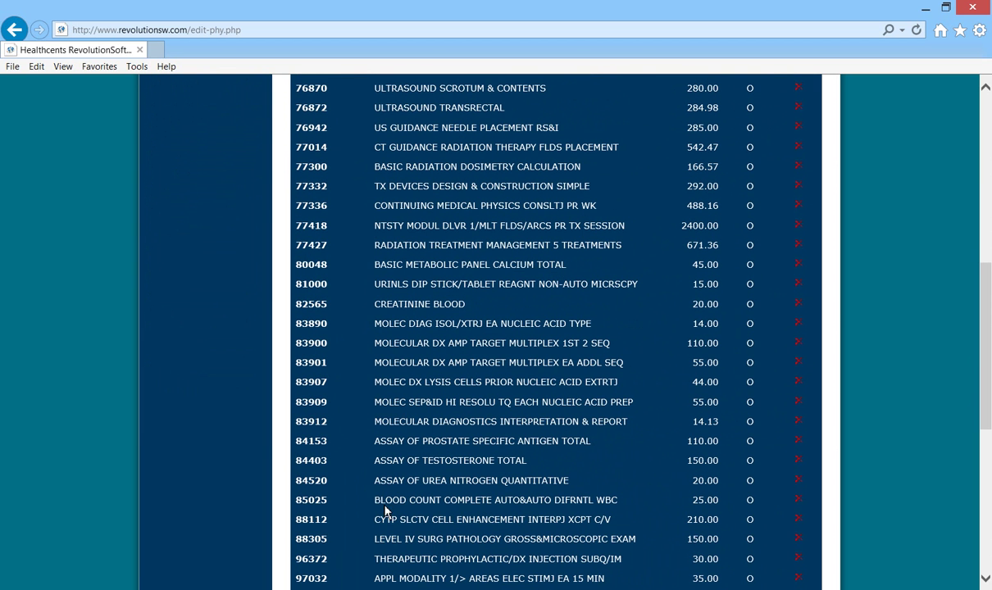
pyautogui.click(316, 465)
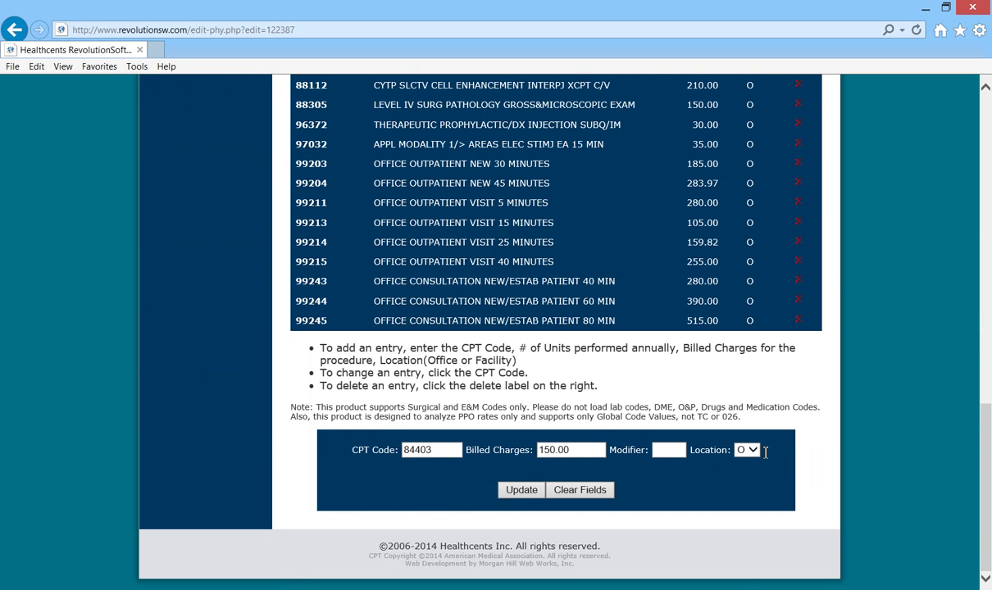
pyautogui.click(523, 489)
# Save the physician Charge Master in CSV format and open charge_master_phys.csv in Excel.
pyautogui.moveTo(986, 527); pyautogui.dragTo(986, 214)
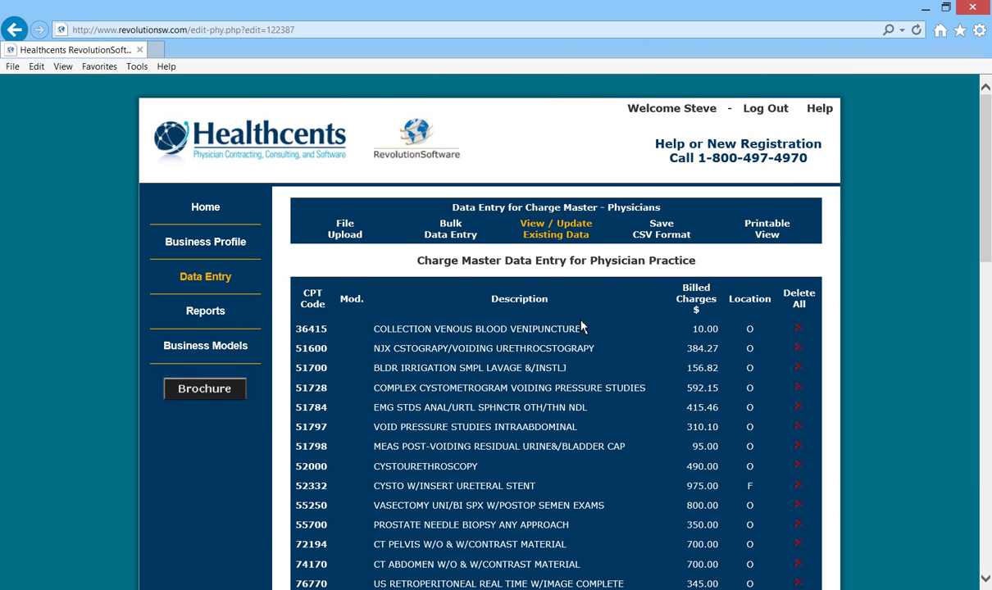
pyautogui.click(643, 234)
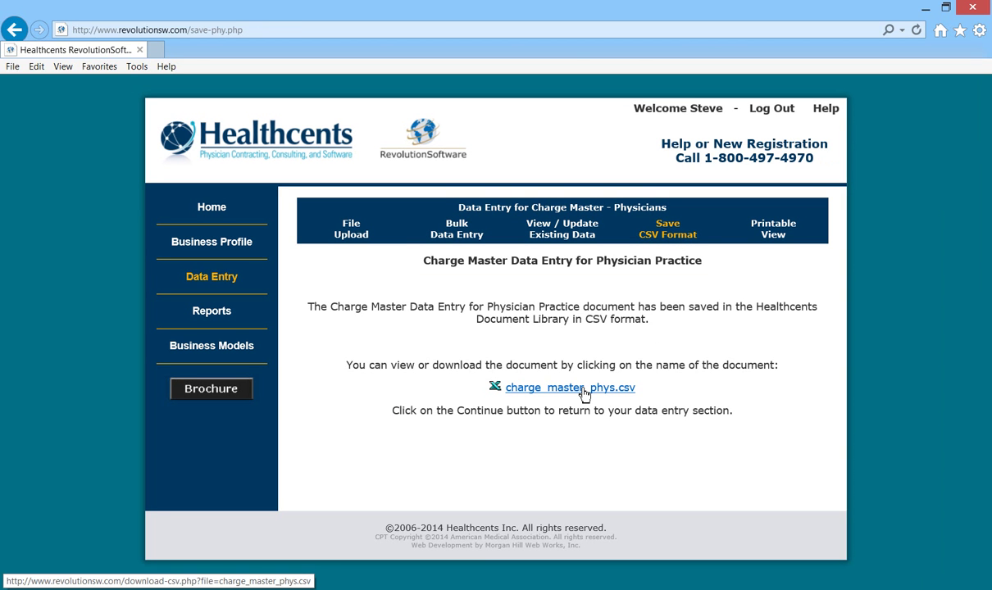
pyautogui.click(583, 390)
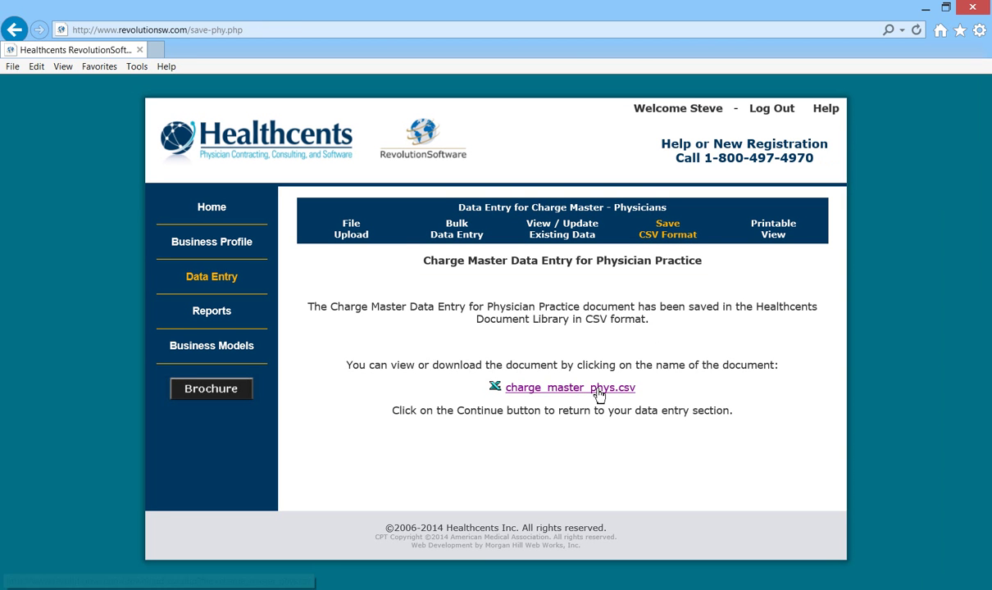
pyautogui.click(678, 575)
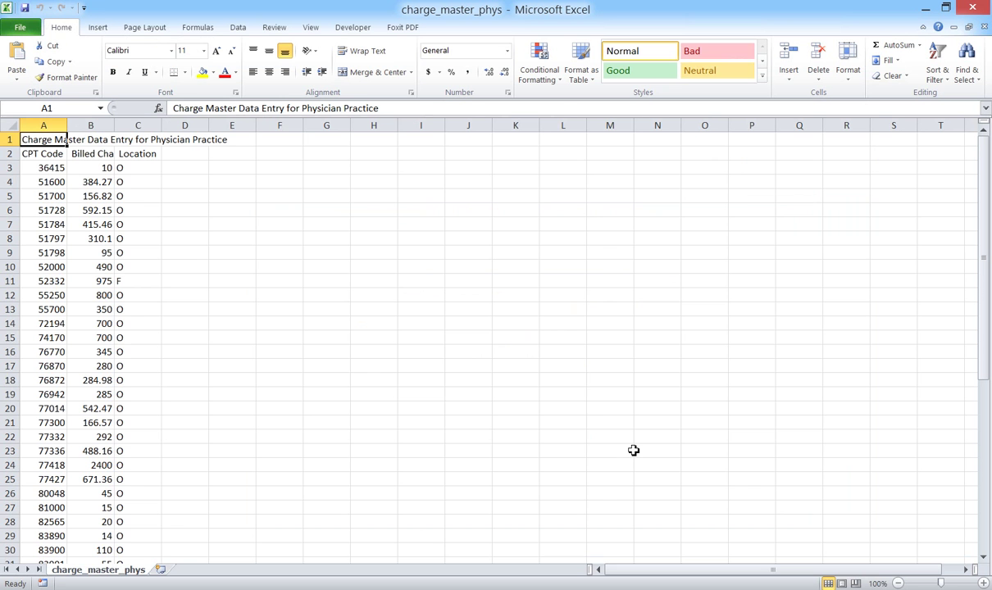
# Widen the CPT Code and Billed Charges columns to fit their headings, and examine the title row and first data row.
pyautogui.moveTo(69, 131); pyautogui.dragTo(159, 130)
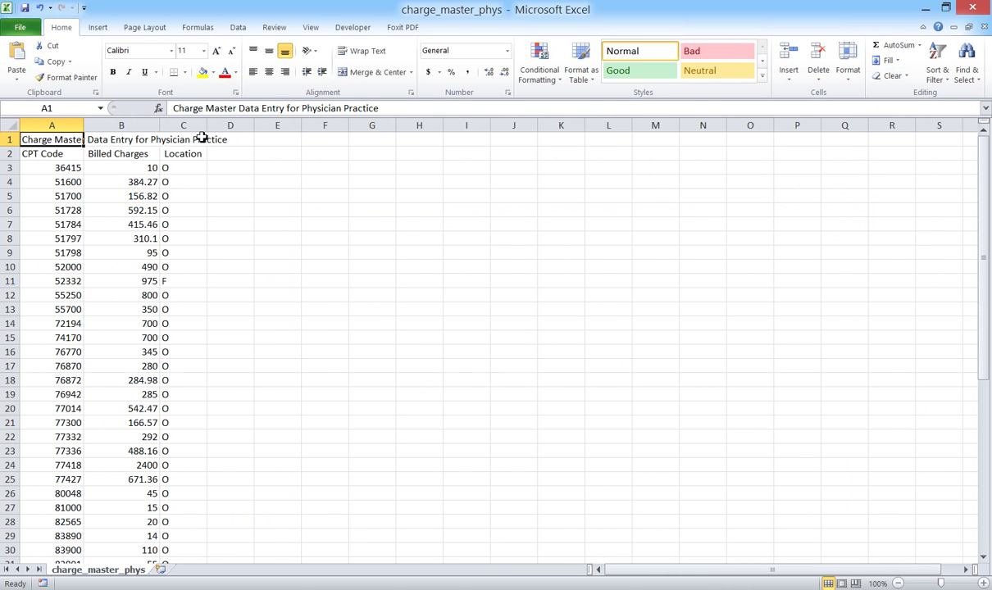
pyautogui.click(68, 169)
pyautogui.click(131, 168)
pyautogui.click(177, 169)
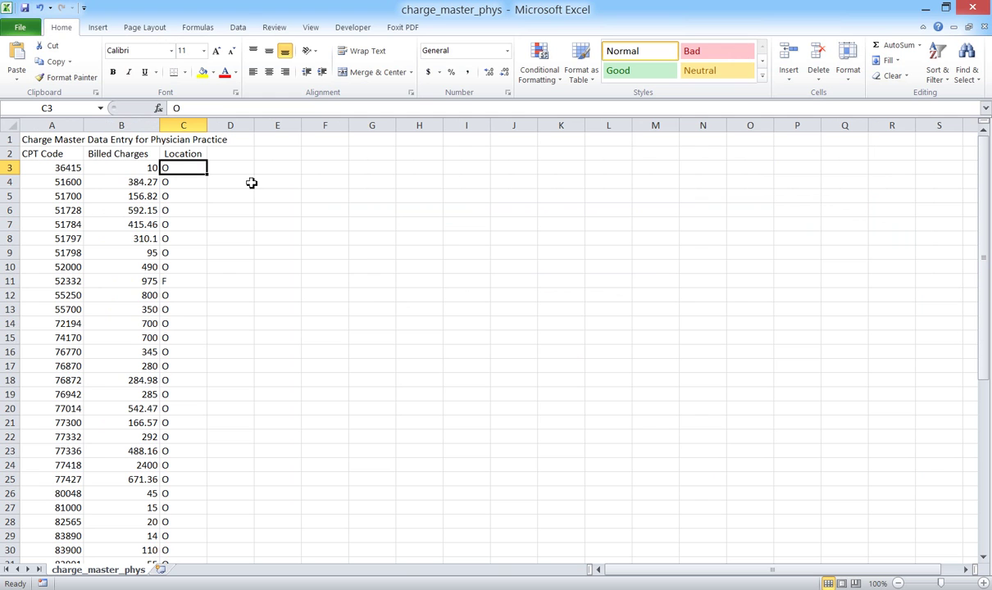
pyautogui.moveTo(986, 261); pyautogui.dragTo(987, 196)
pyautogui.click(69, 140)
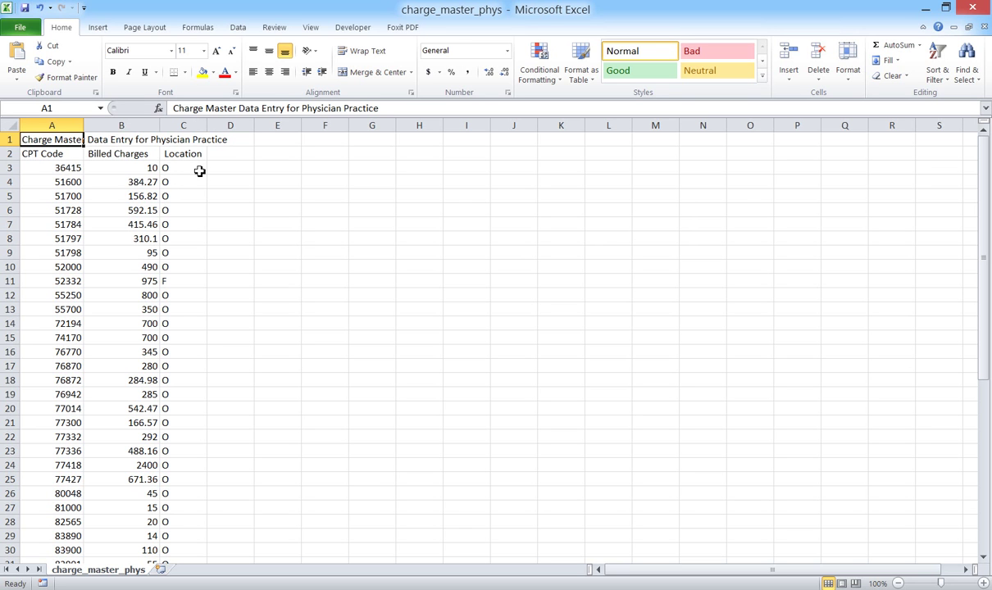
pyautogui.moveTo(982, 210); pyautogui.dragTo(857, 169)
# Save the workbook to the Desktop as charge_master_phys in CSV (Comma delimited) format, keep that format, and close Excel.
pyautogui.click(23, 32)
pyautogui.click(61, 73)
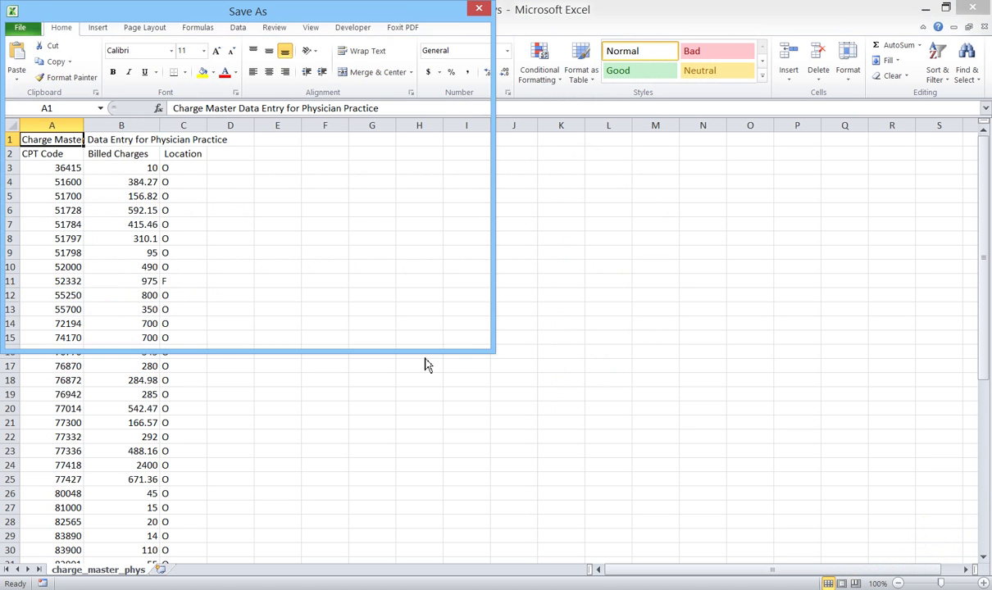
pyautogui.click(56, 132)
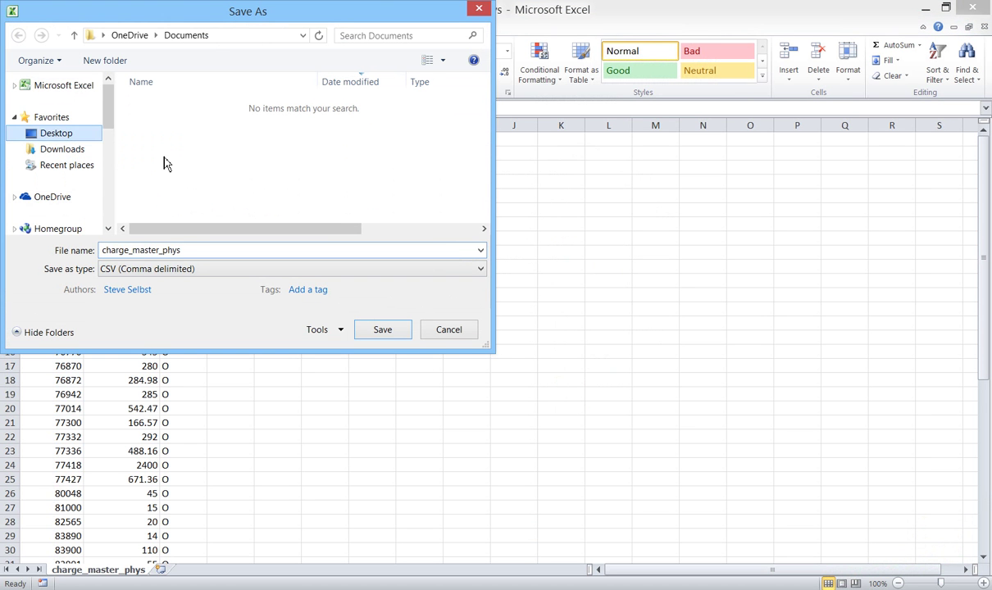
pyautogui.click(382, 330)
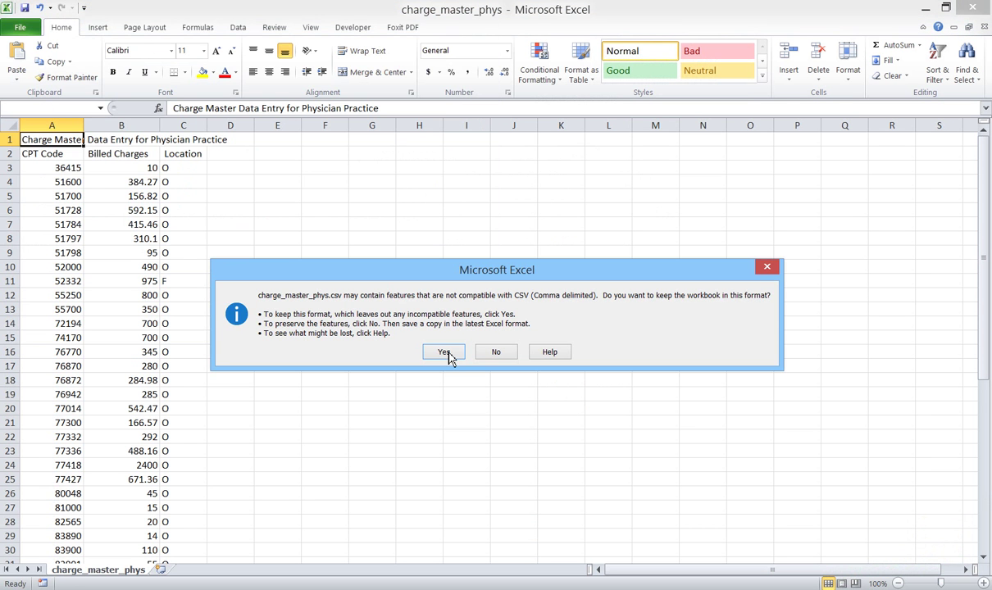
pyautogui.click(444, 352)
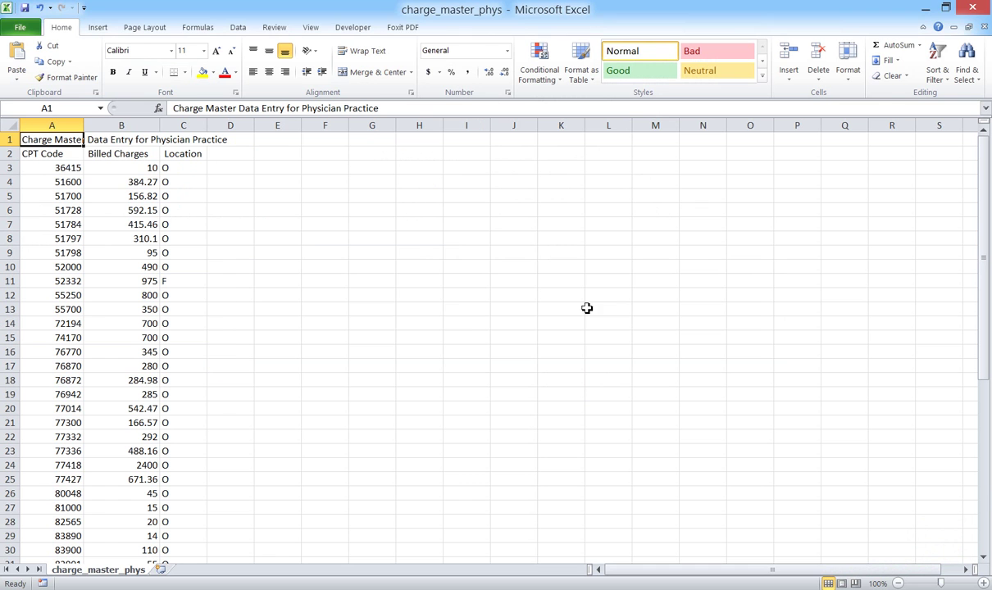
pyautogui.click(972, 7)
pyautogui.click(494, 321)
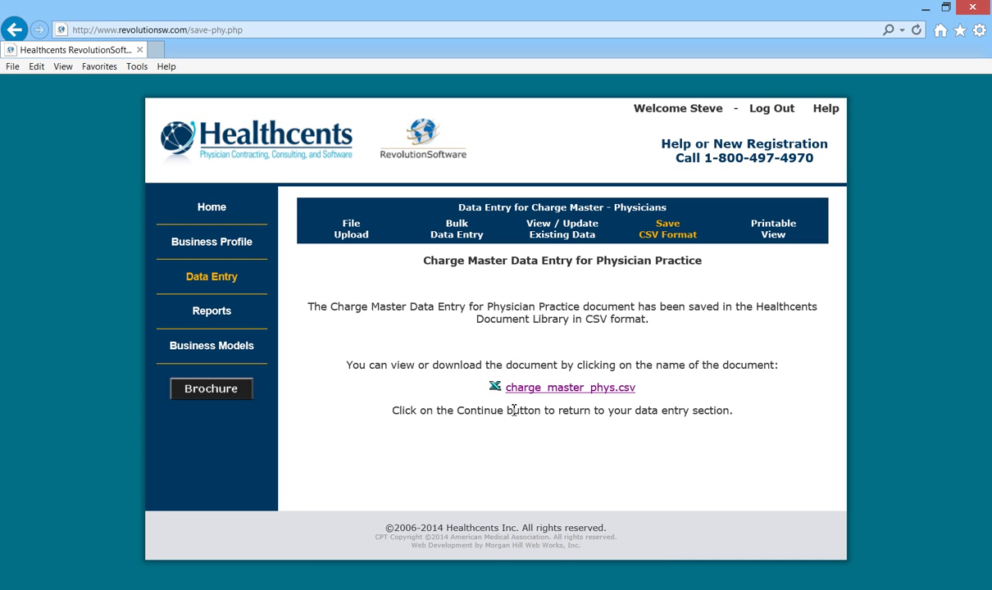
# Open the Charge Master file upload page and try to upload without choosing a file.
pyautogui.click(354, 234)
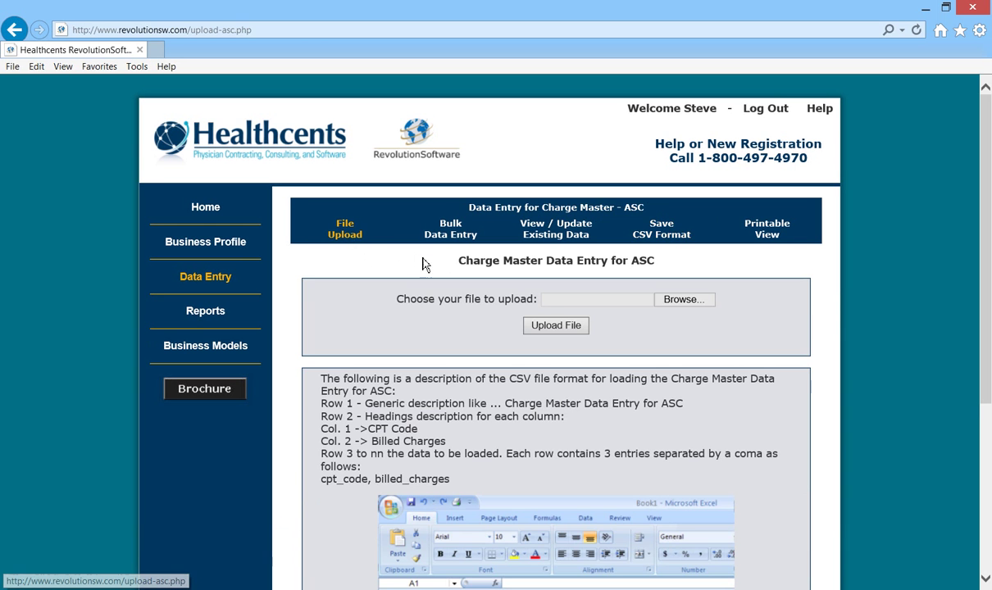
pyautogui.click(554, 326)
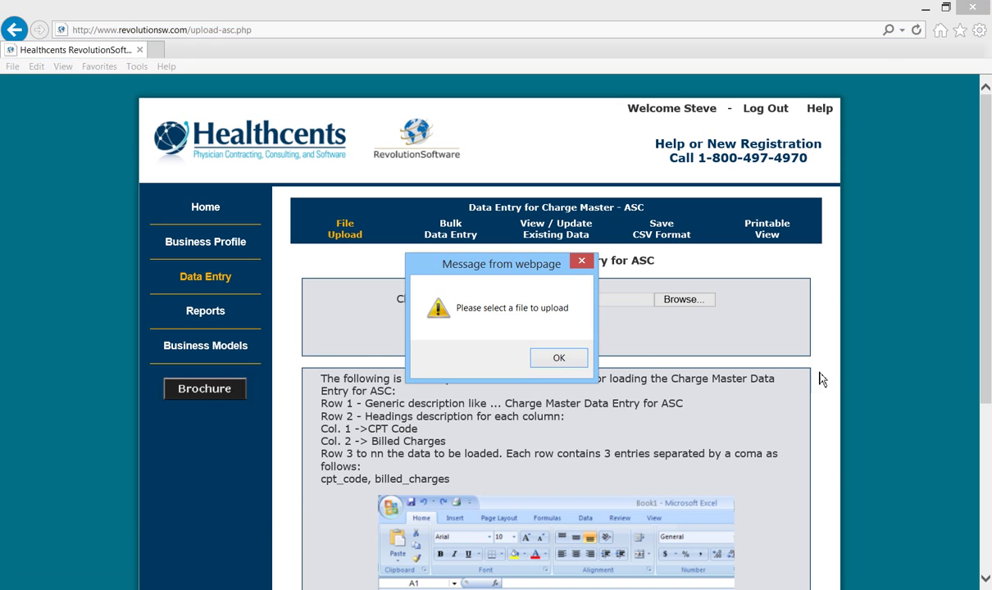
pyautogui.click(561, 358)
# Browse the Desktop for the upload file in Details view sorted by date modified, select charge_master_phys, and cancel the selection.
pyautogui.click(686, 301)
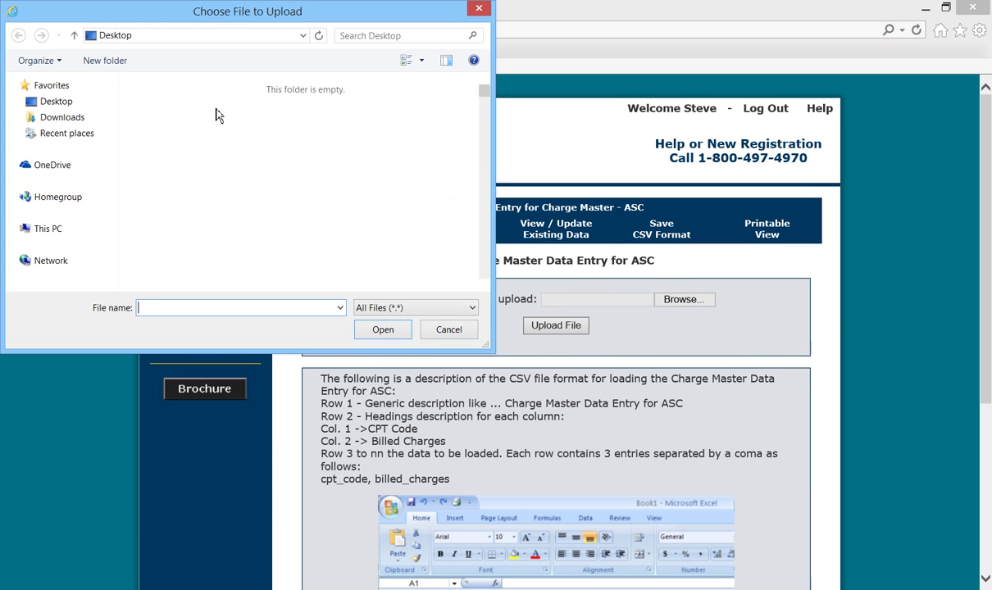
pyautogui.click(53, 107)
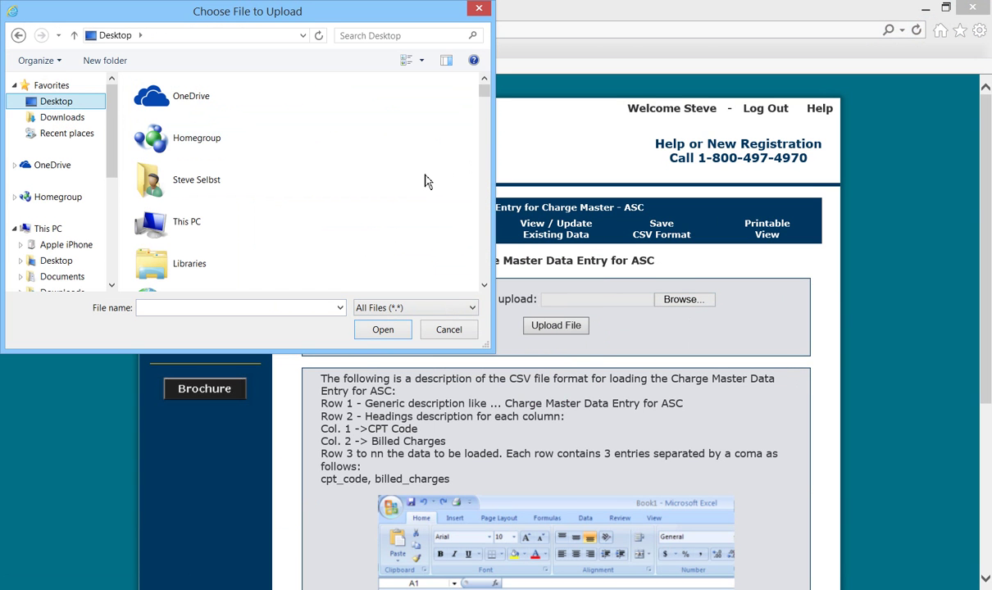
pyautogui.click(422, 61)
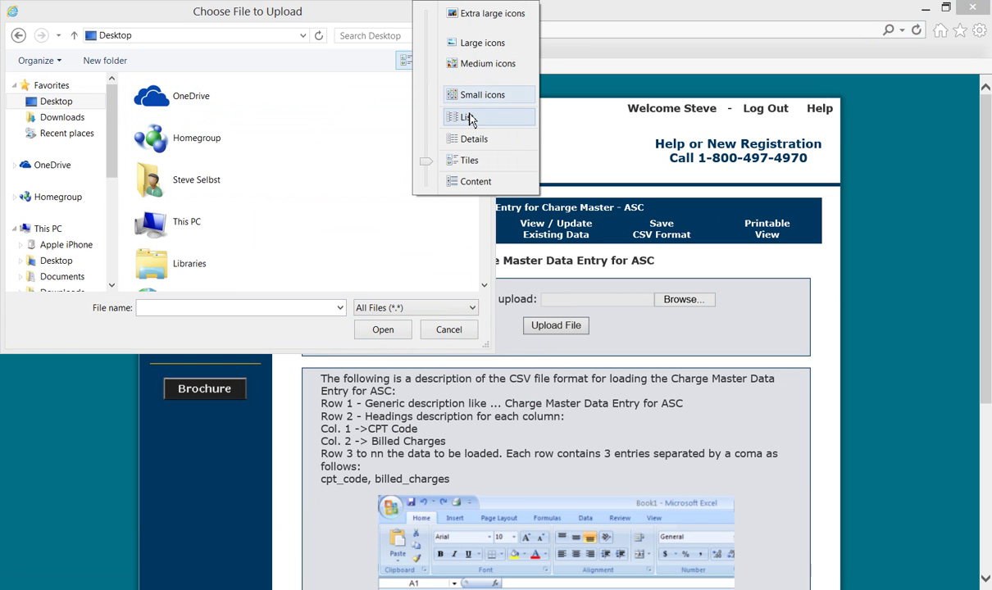
pyautogui.click(472, 146)
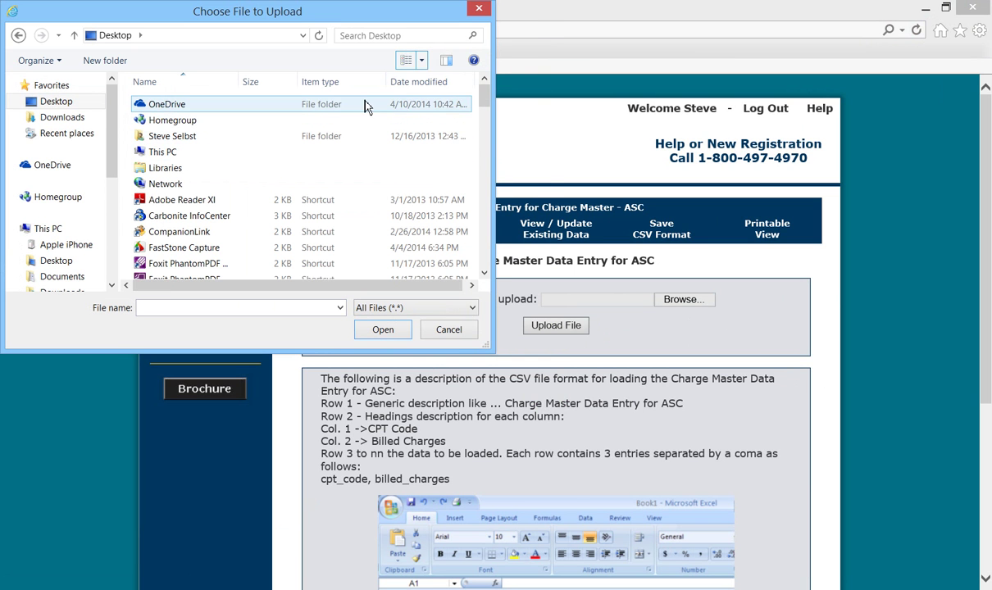
pyautogui.click(422, 61)
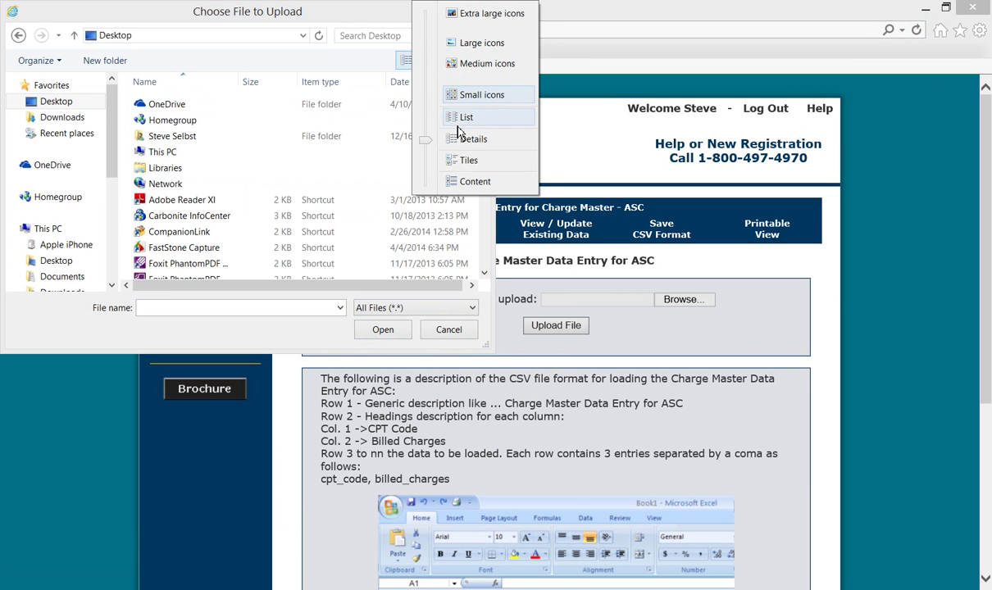
pyautogui.click(436, 136)
pyautogui.click(397, 85)
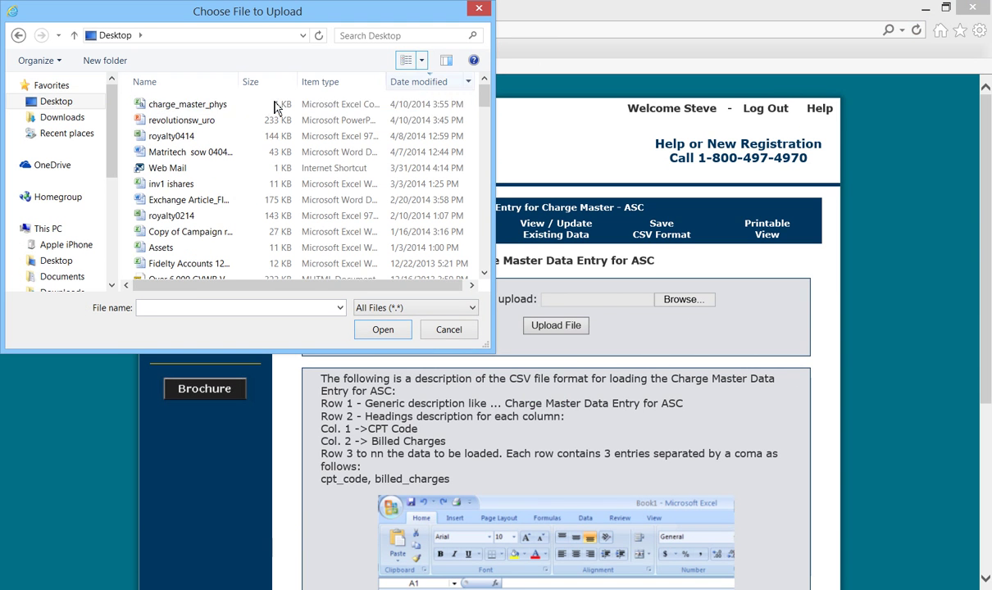
pyautogui.click(207, 111)
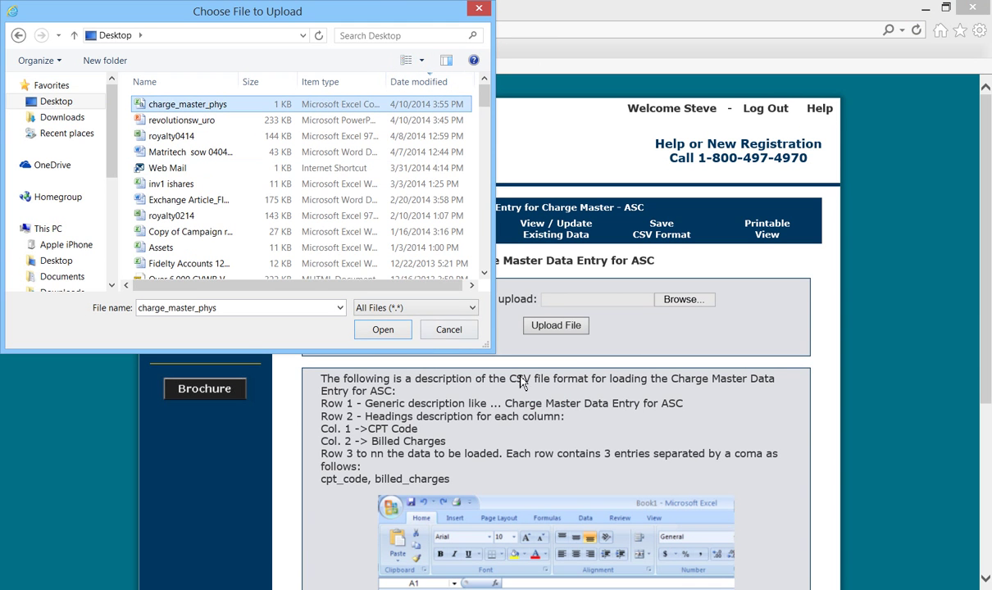
pyautogui.click(449, 330)
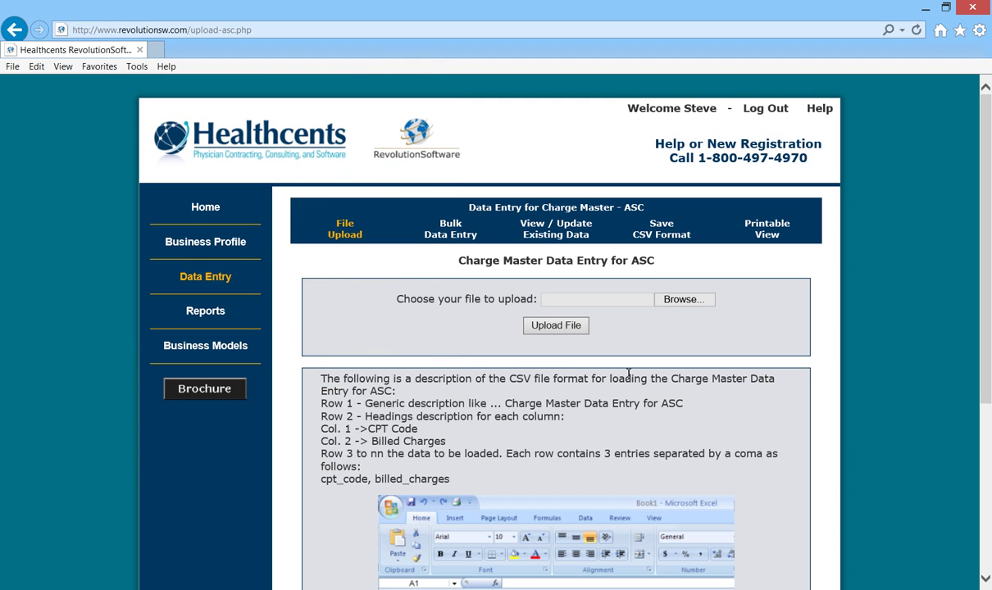
# Return to Data Entry and open the Physician Practice payer allowables for Payer 1.
pyautogui.click(189, 281)
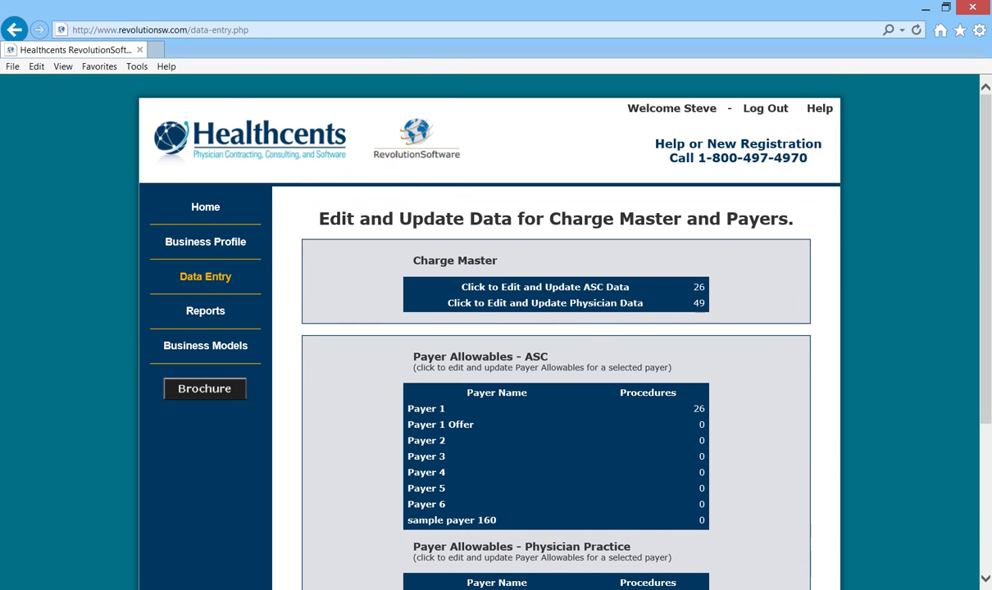
pyautogui.moveTo(987, 265); pyautogui.dragTo(853, 387)
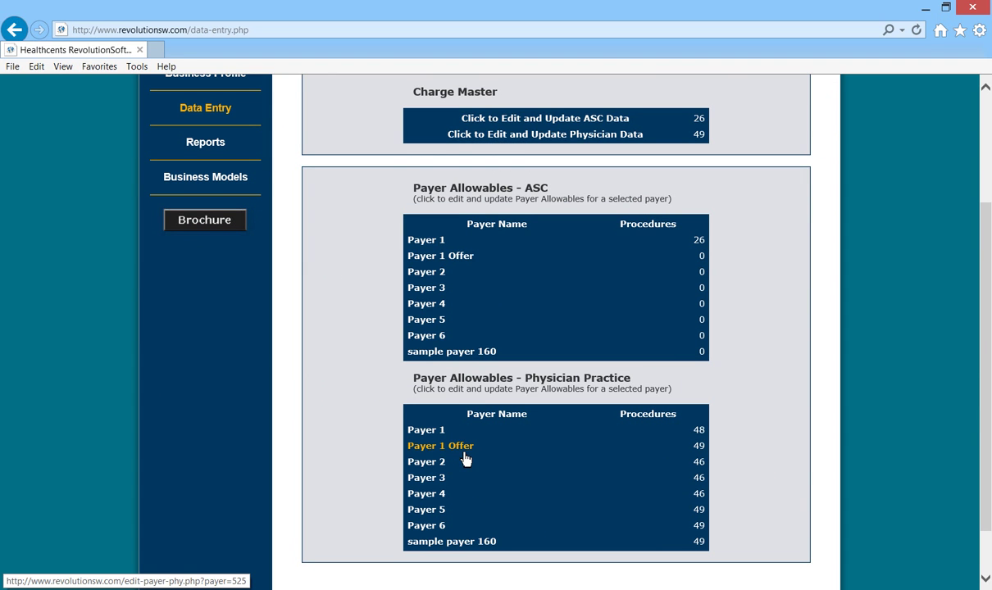
pyautogui.click(427, 430)
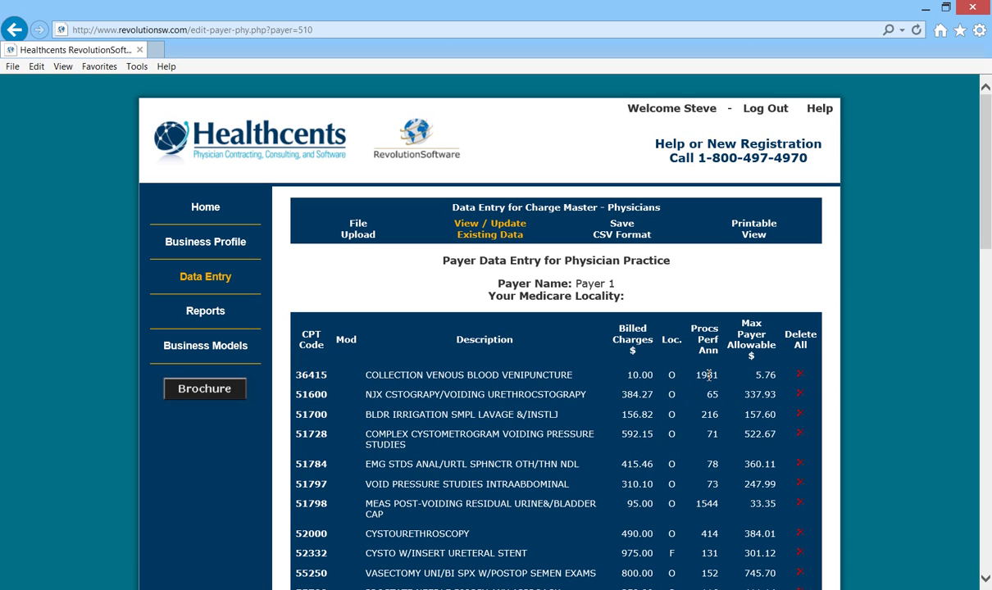
# Set the maximum payer allowable for CPT code 99213 to 75.00 and submit the update.
pyautogui.moveTo(988, 232); pyautogui.dragTo(964, 556)
pyautogui.scroll(5, 321, 299)
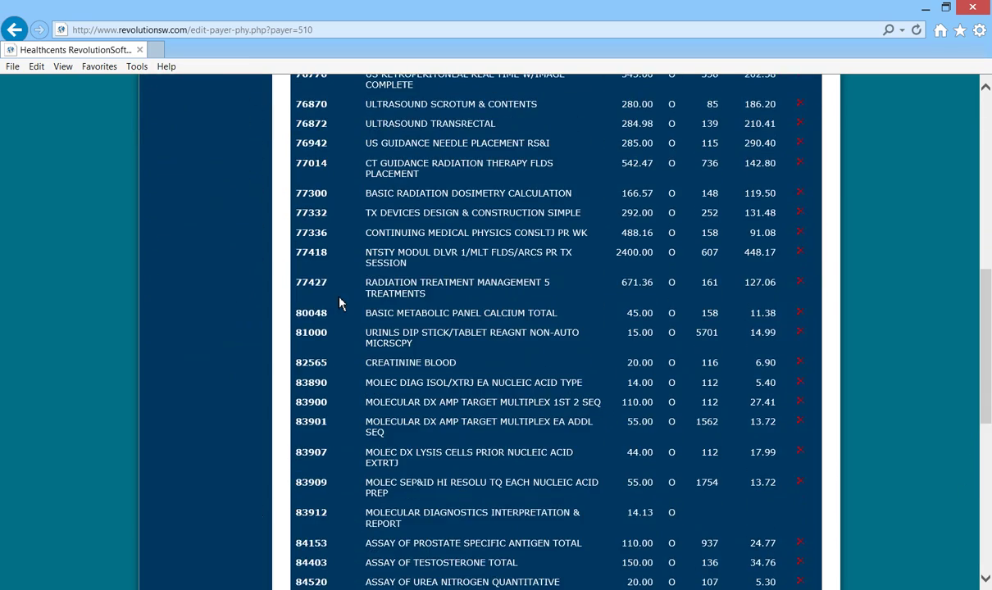
pyautogui.scroll(-5, 335, 531)
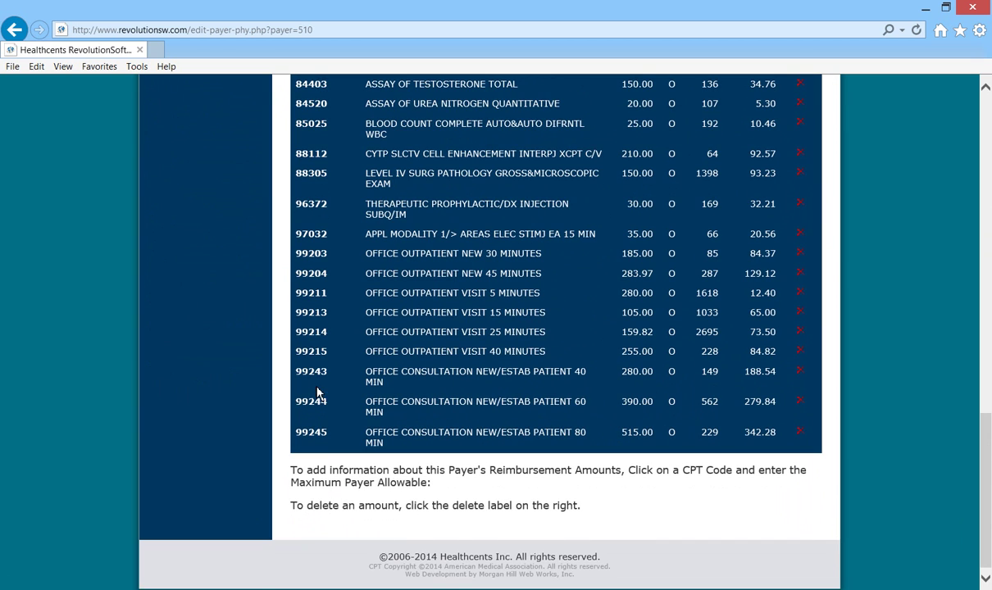
pyautogui.click(311, 313)
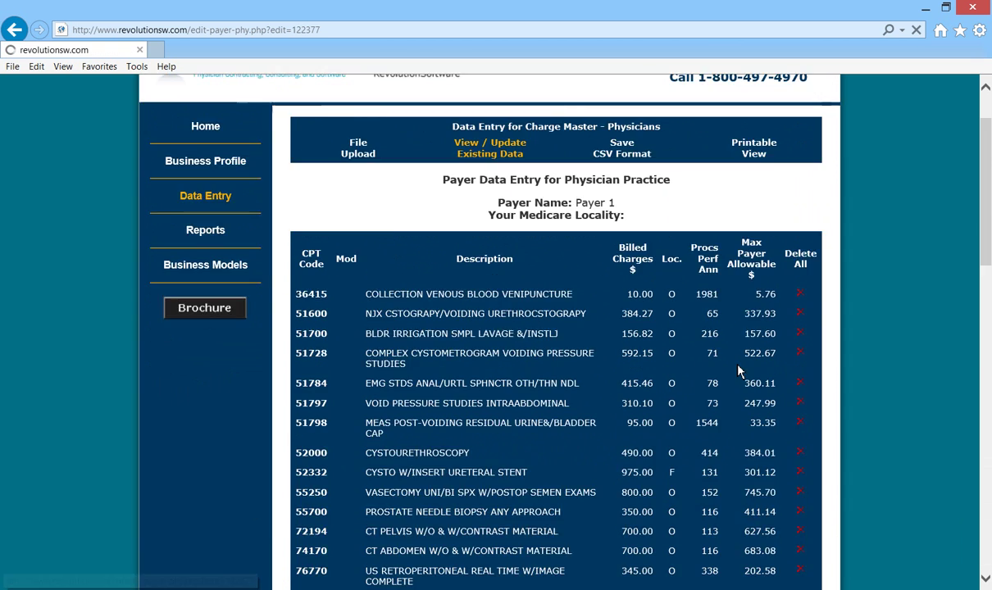
pyautogui.moveTo(671, 462); pyautogui.dragTo(573, 463)
pyautogui.write('75.00')
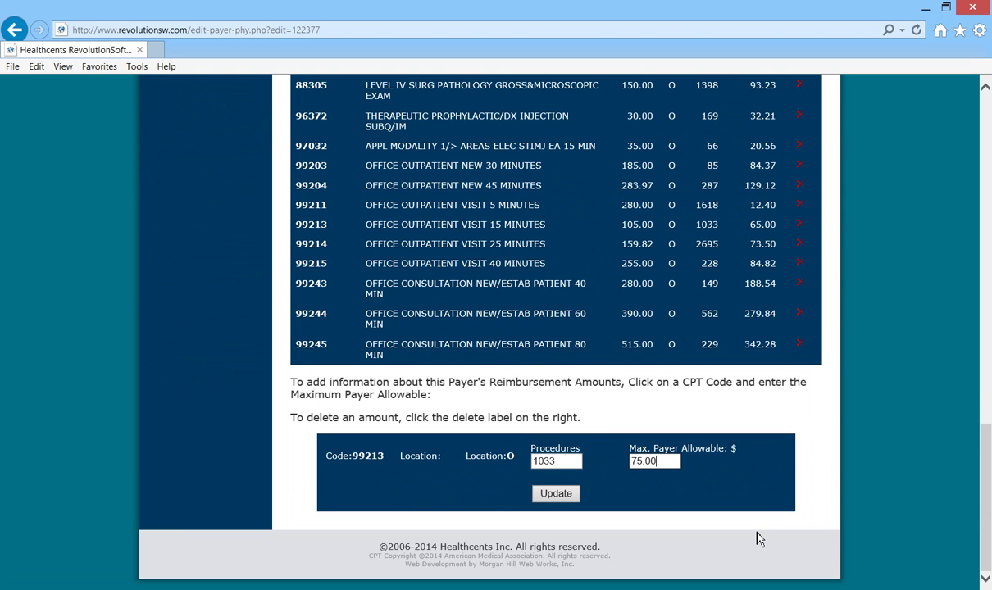
pyautogui.click(557, 494)
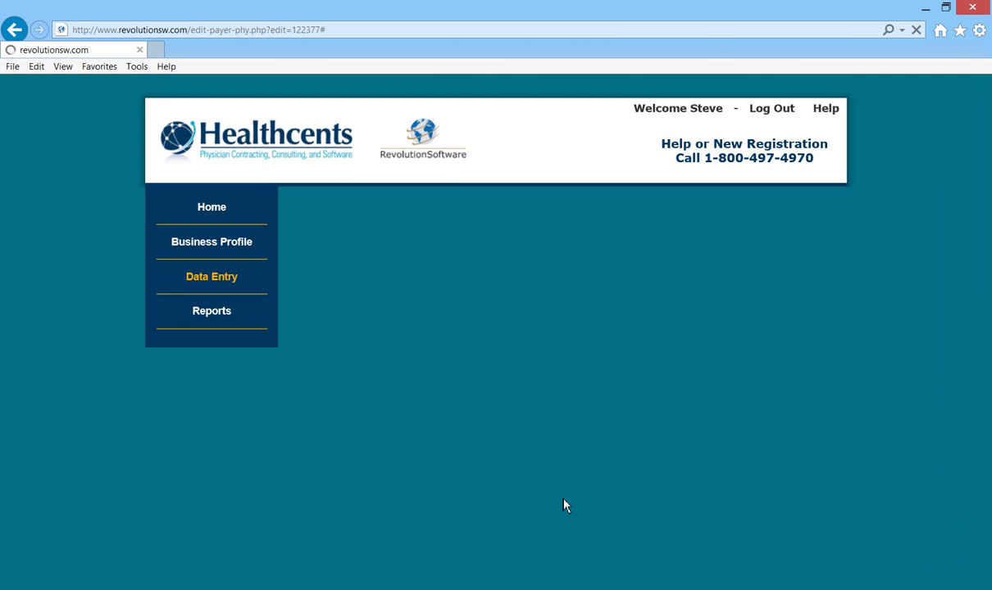
# Reopen CPT code 99213, set its maximum payer allowable to 65.00, and submit the update.
pyautogui.scroll(-12, 655, 450)
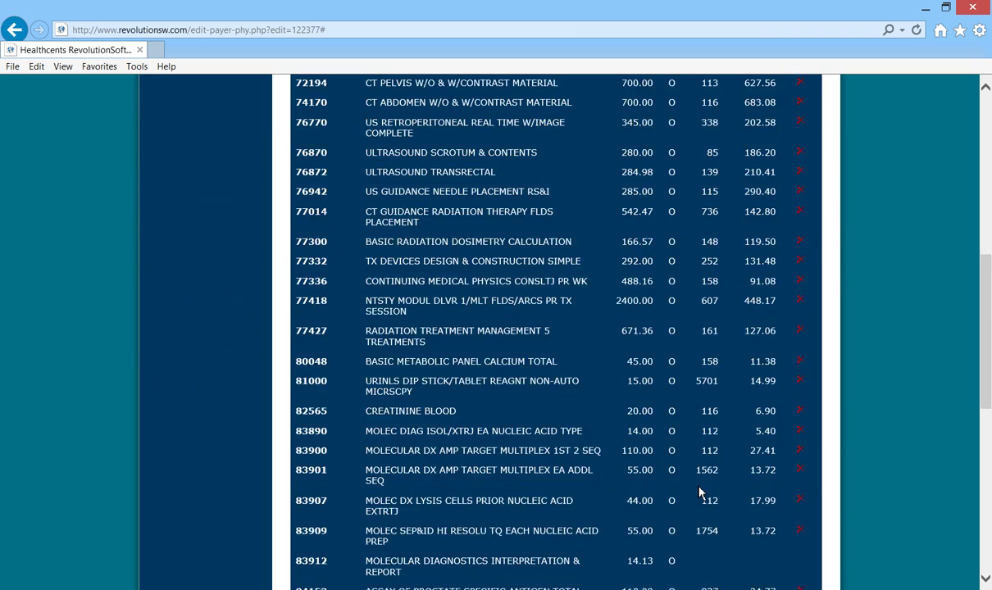
pyautogui.scroll(1, 699, 494)
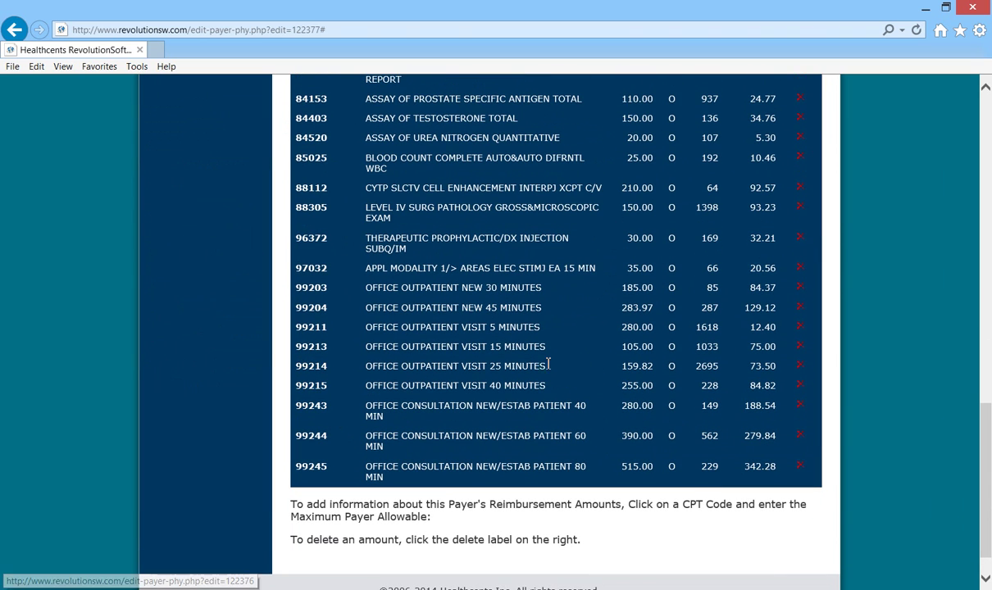
pyautogui.click(311, 347)
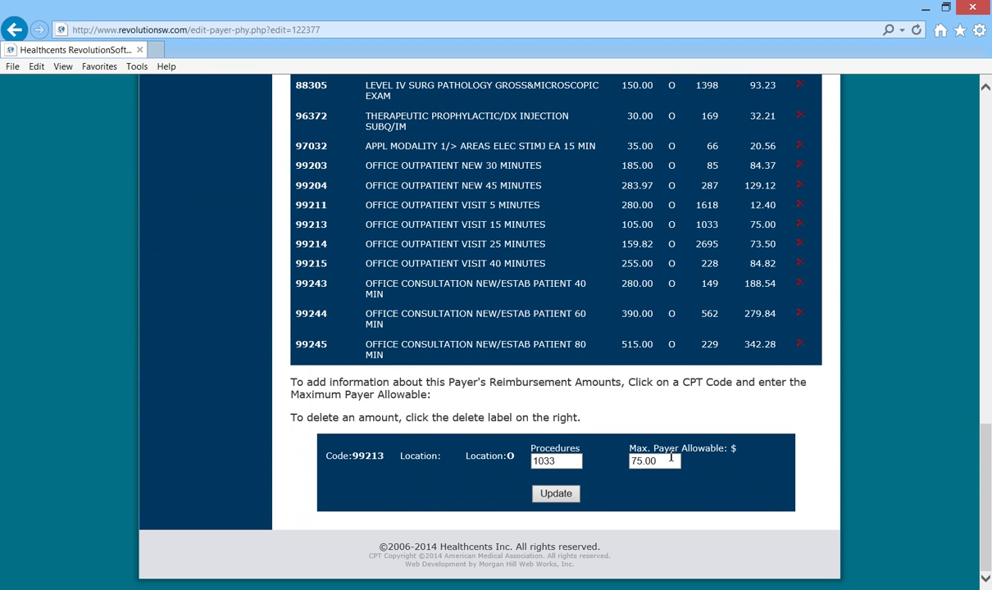
pyautogui.press('Tab')
pyautogui.write('65.00')
pyautogui.click(571, 492)
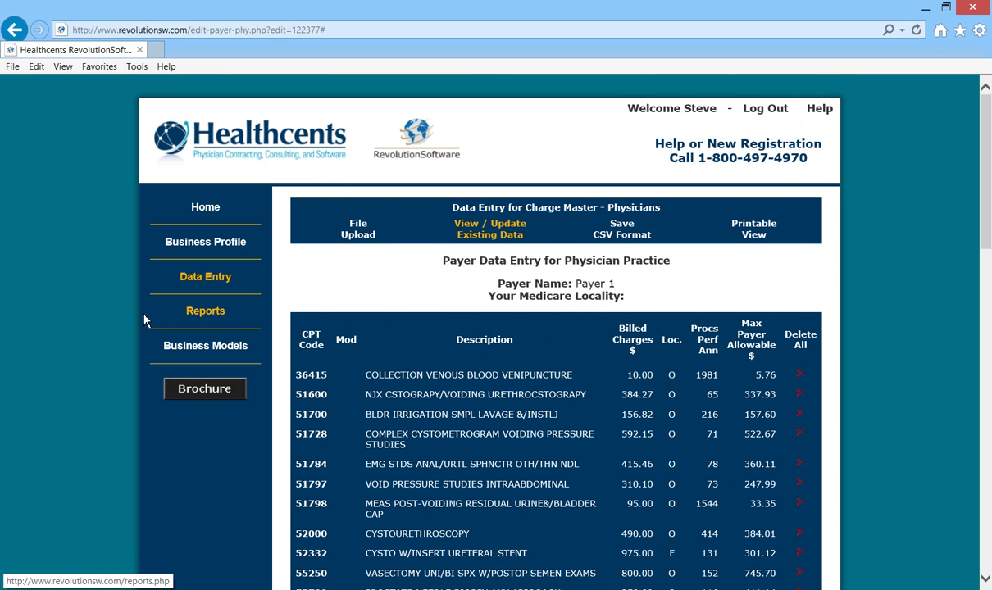
# View the available analytical reports and the business modeling tools.
pyautogui.click(201, 317)
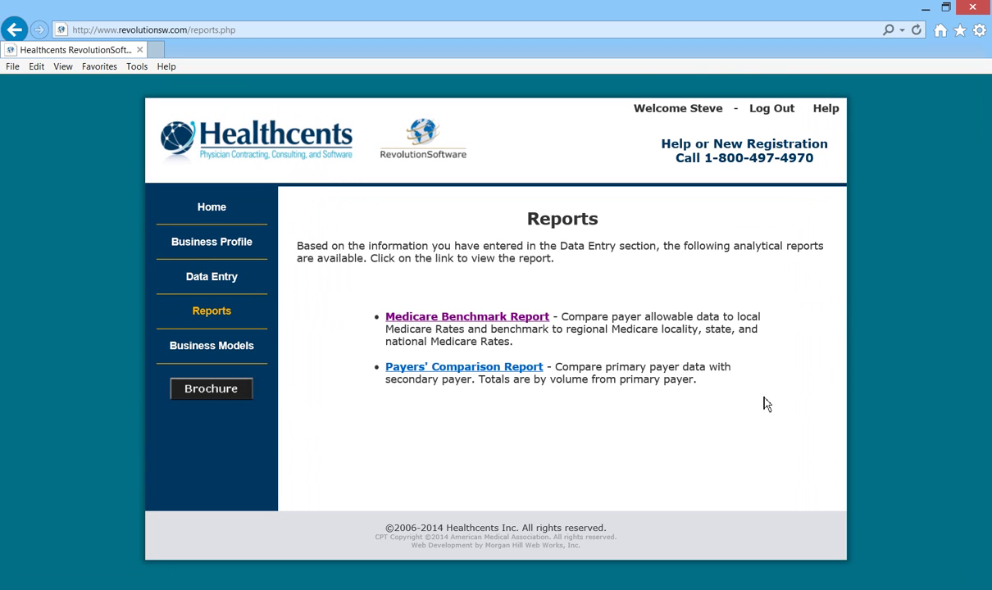
pyautogui.click(240, 350)
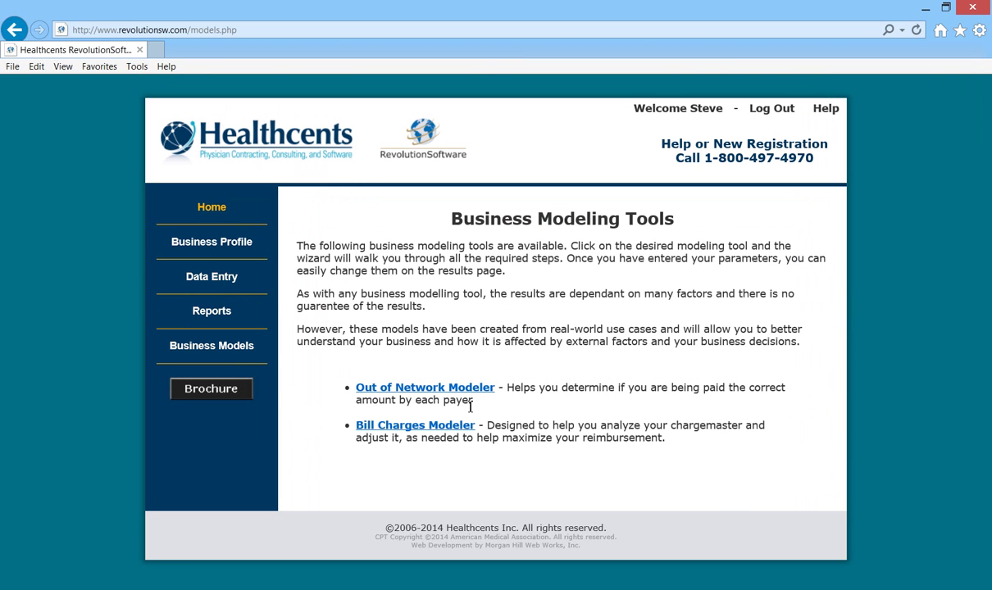
# Return to Reports and open the Medicare Benchmark Report for physicians for Payer 1.
pyautogui.click(213, 310)
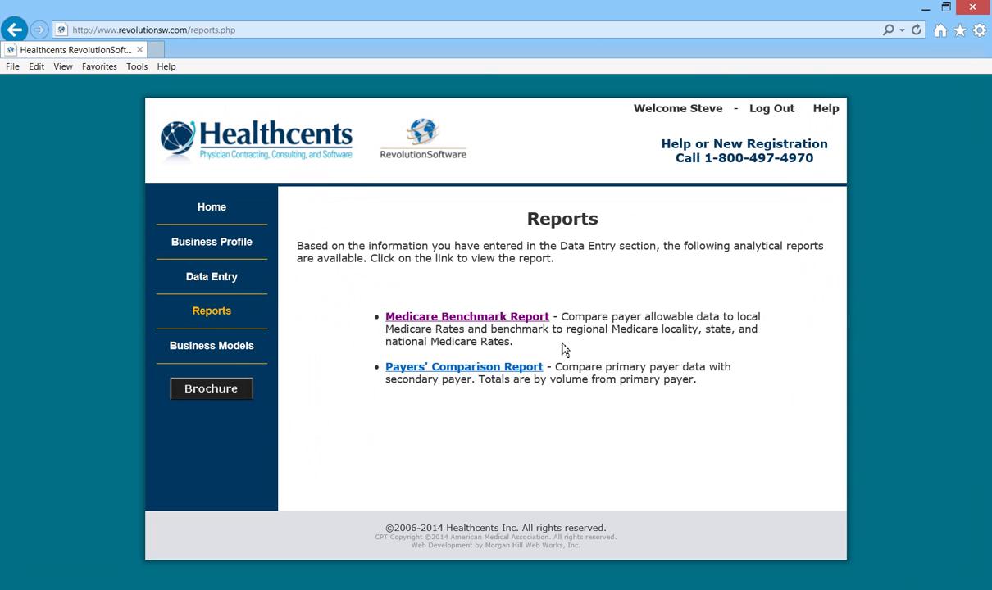
pyautogui.click(472, 319)
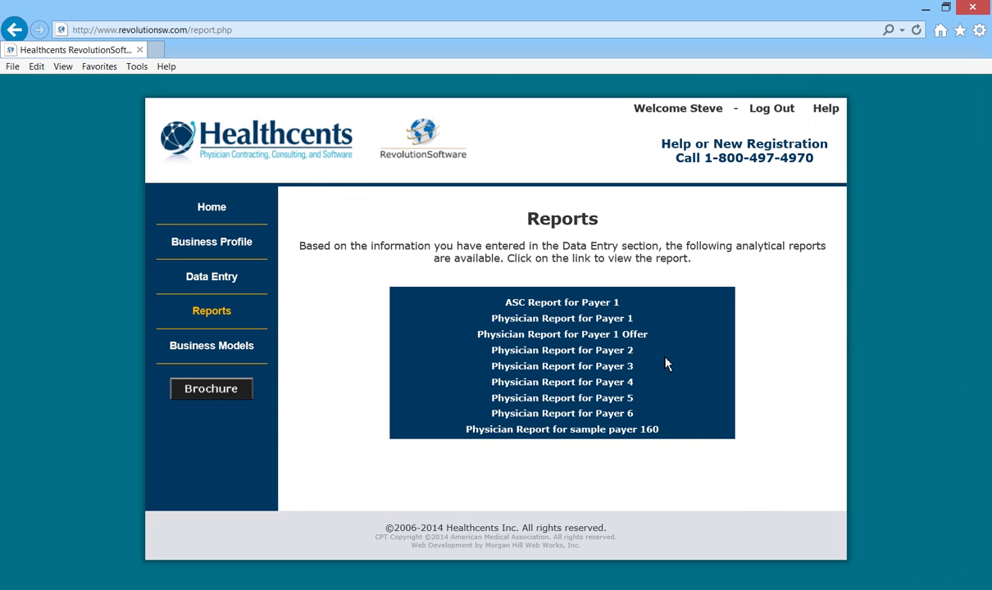
pyautogui.click(568, 326)
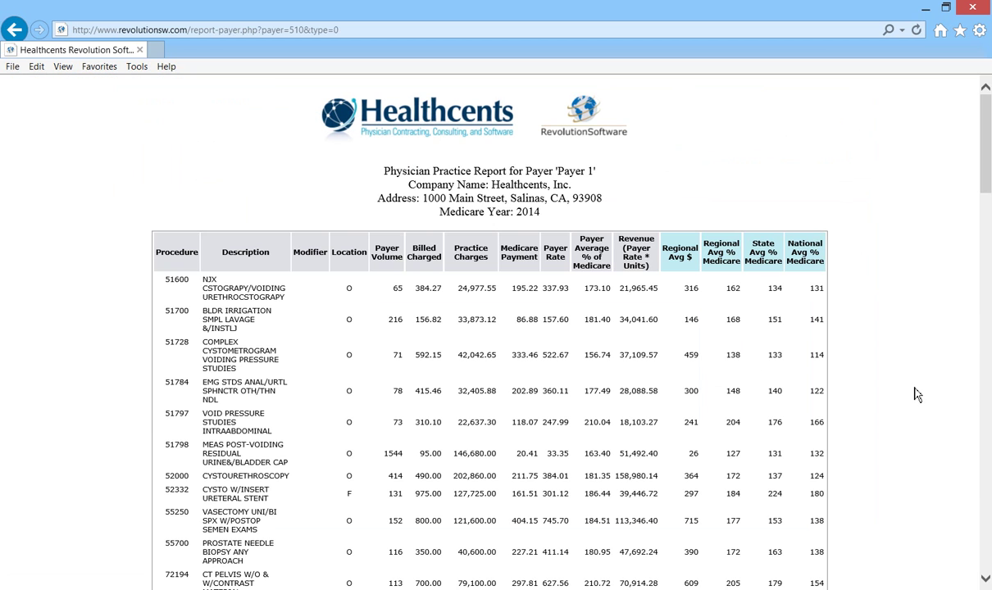
# Examine the Payer Rate and Medicare Payment of procedure 51600 in the report's first row.
pyautogui.moveTo(987, 174)
pyautogui.mouseDown()
pyautogui.moveTo(988, 190)
pyautogui.moveTo(988, 173)
pyautogui.mouseUp()
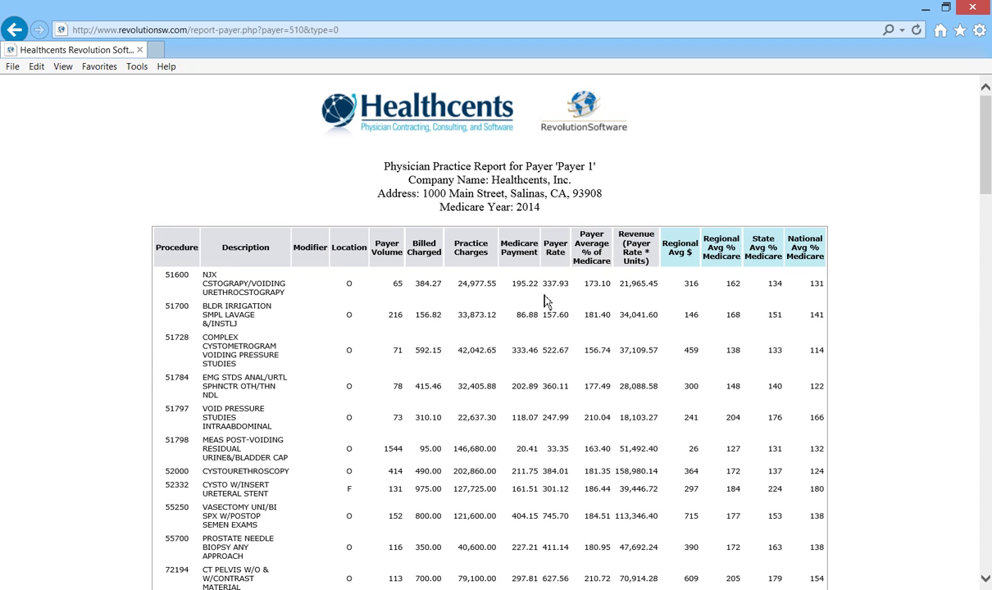
pyautogui.doubleClick(547, 283)
pyautogui.click(515, 286)
pyautogui.doubleClick(516, 283)
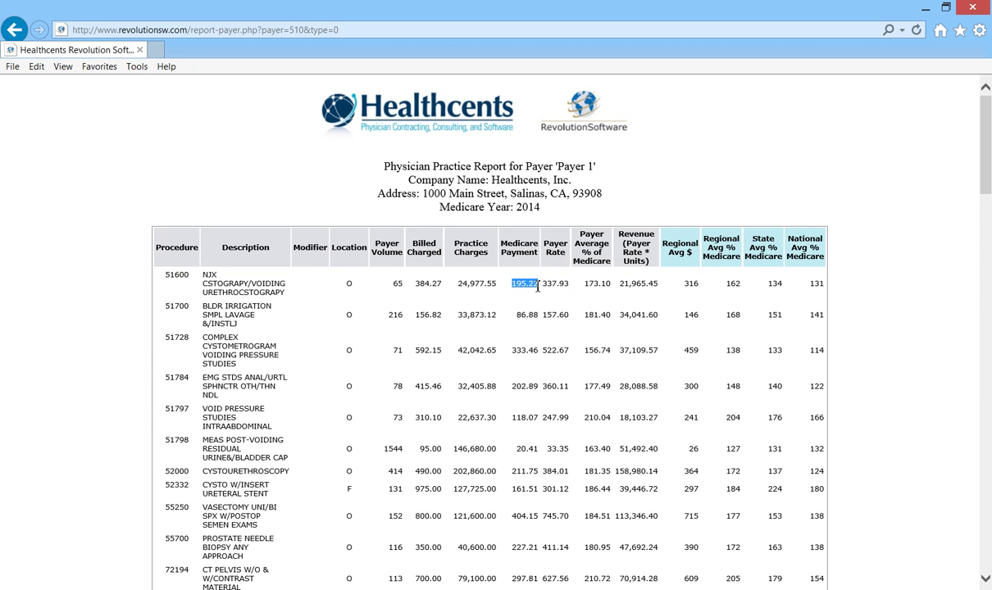
pyautogui.click(599, 304)
# Sort the report by Revenue from highest to lowest and examine the top procedures.
pyautogui.click(640, 251)
pyautogui.click(641, 252)
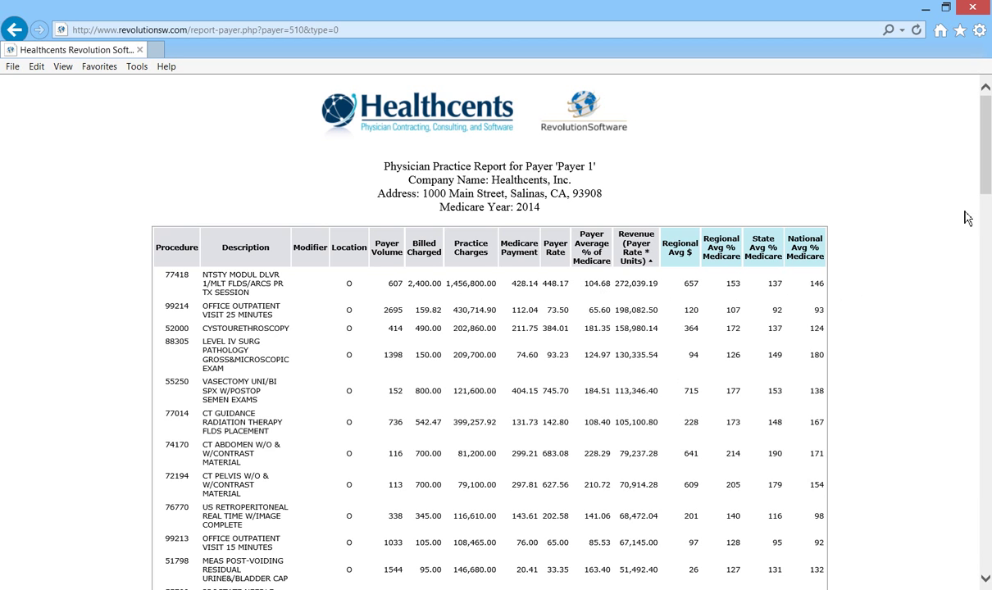
pyautogui.moveTo(988, 191); pyautogui.dragTo(987, 209)
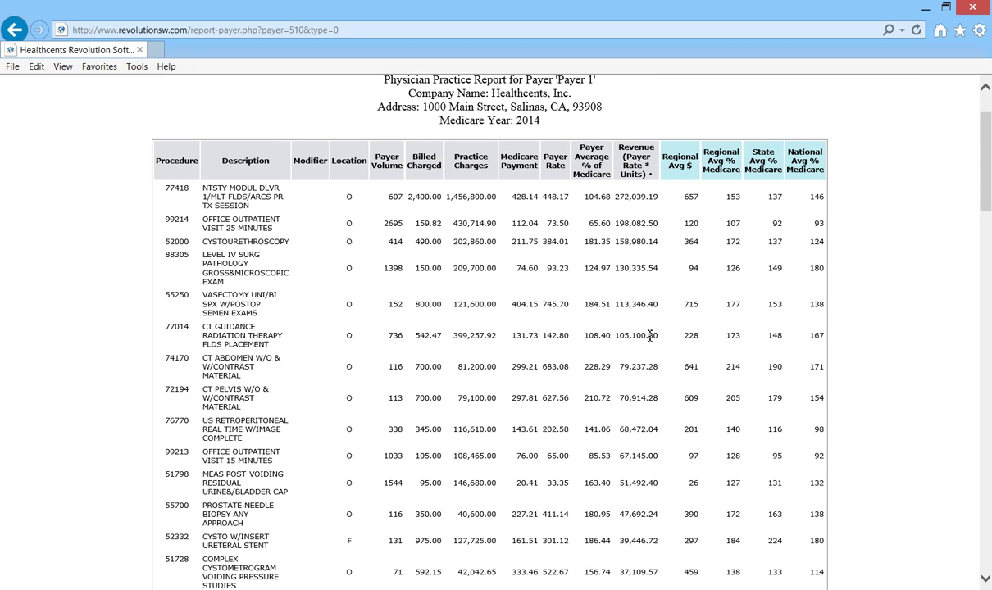
# Sort the report by procedure code in ascending order, and examine the office visit rows 99203 to 99215 with the totals and summary.
pyautogui.click(183, 158)
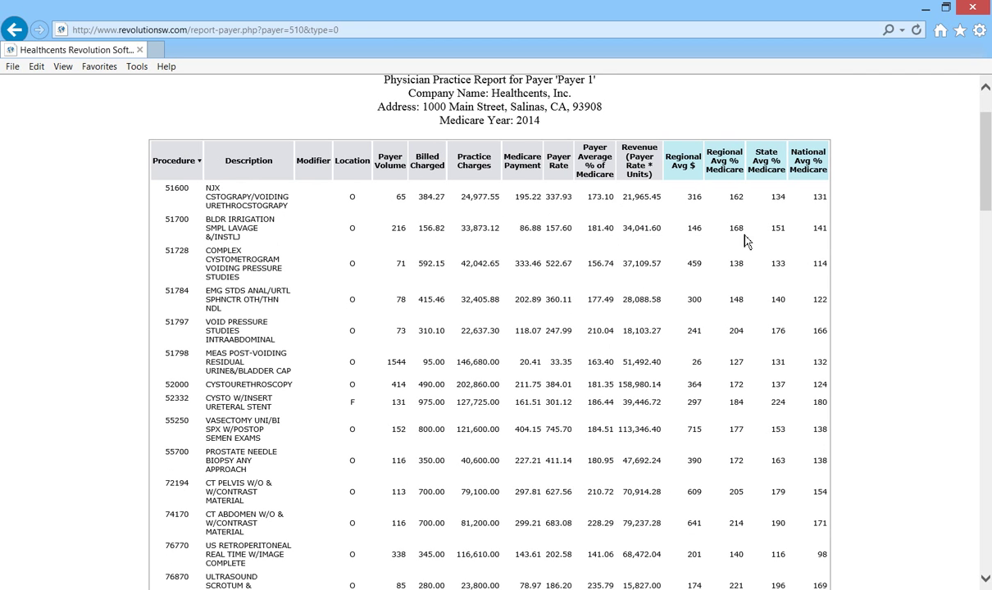
pyautogui.moveTo(987, 174); pyautogui.dragTo(984, 310)
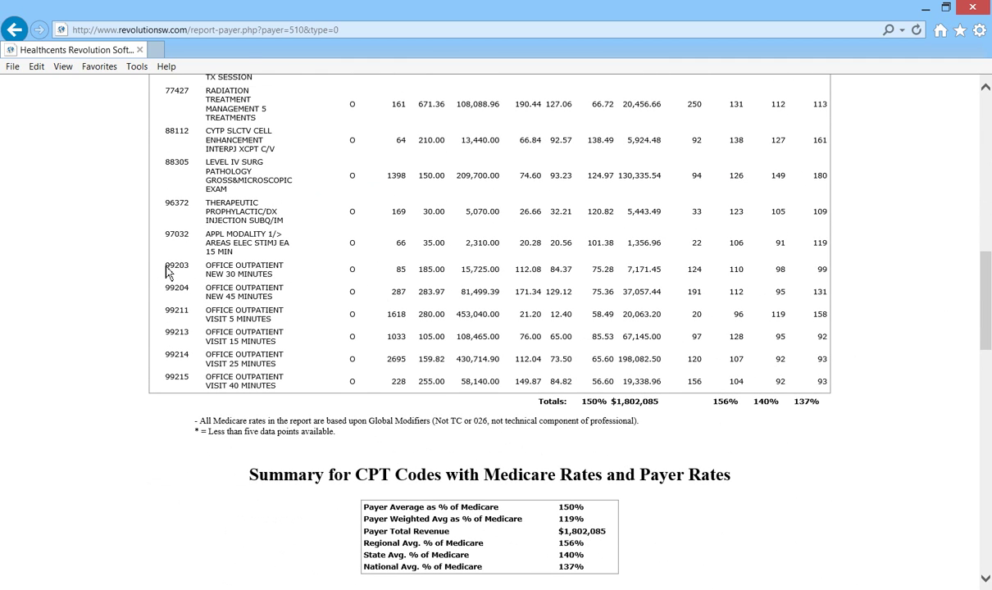
pyautogui.moveTo(164, 266); pyautogui.dragTo(174, 266)
pyautogui.moveTo(252, 268); pyautogui.dragTo(870, 408)
pyautogui.click(911, 412)
pyautogui.scroll(-1, 865, 459)
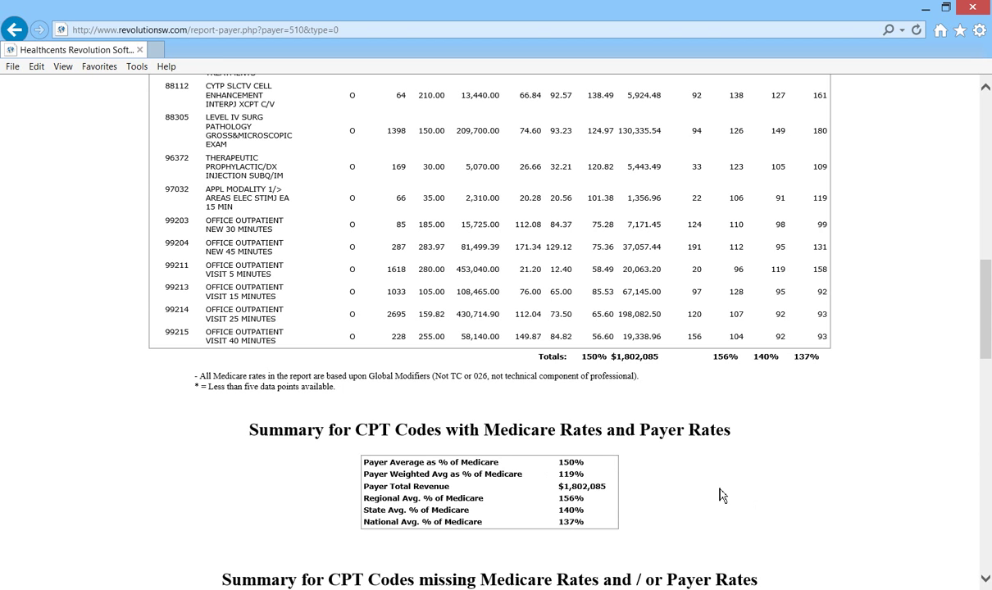
pyautogui.moveTo(985, 310); pyautogui.dragTo(985, 140)
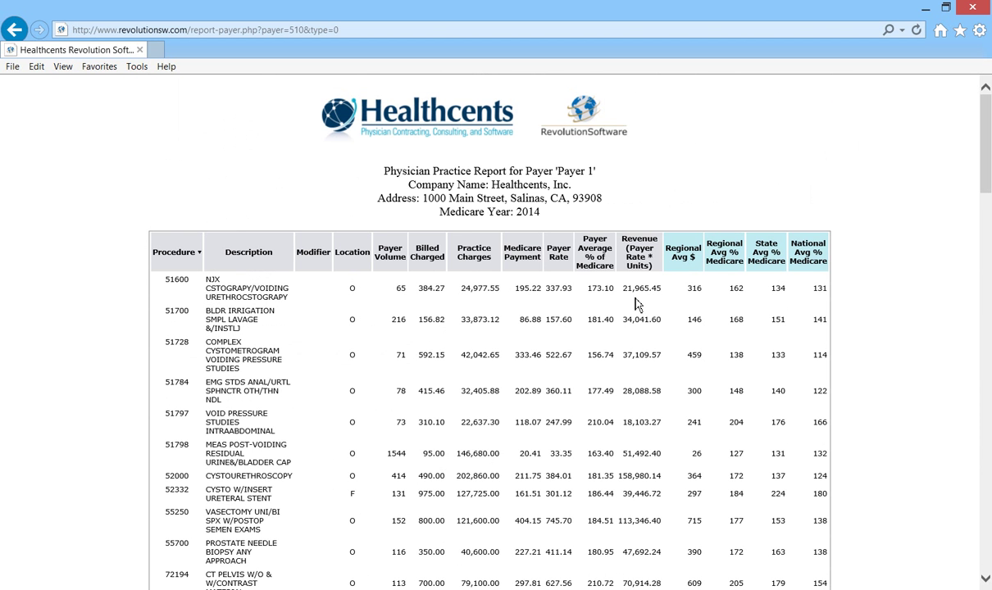
# Sort the report by Revenue from highest to lowest, and examine the rows from the top earners down to the totals.
pyautogui.click(639, 252)
pyautogui.click(639, 252)
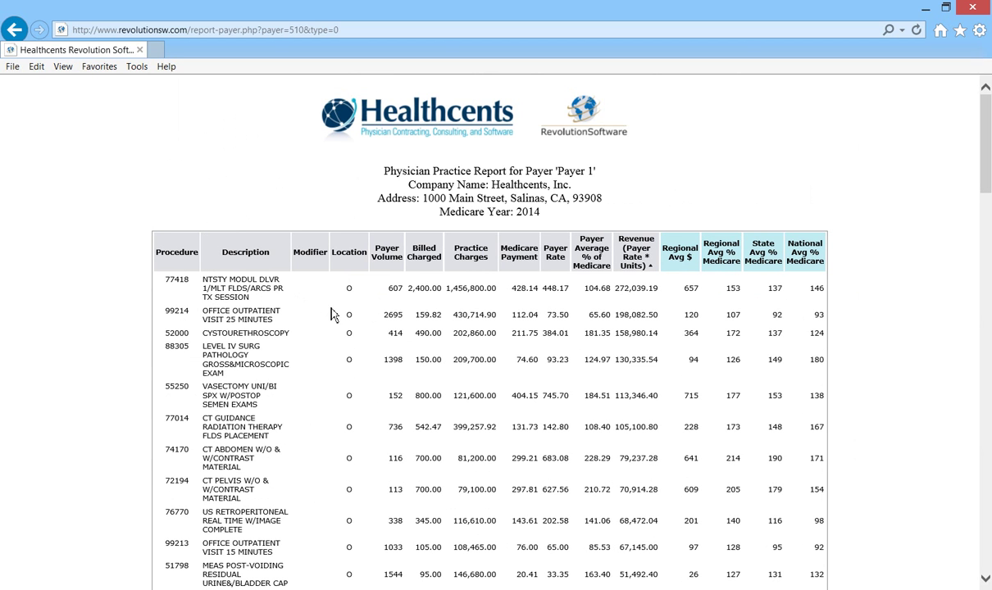
pyautogui.moveTo(989, 160); pyautogui.dragTo(989, 182)
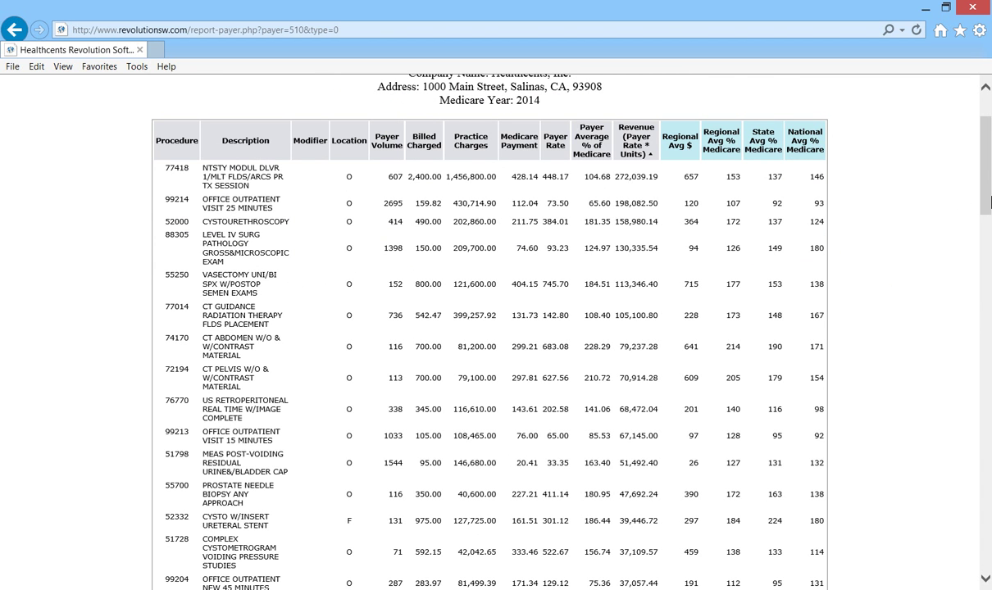
pyautogui.scroll(-10, 541, 328)
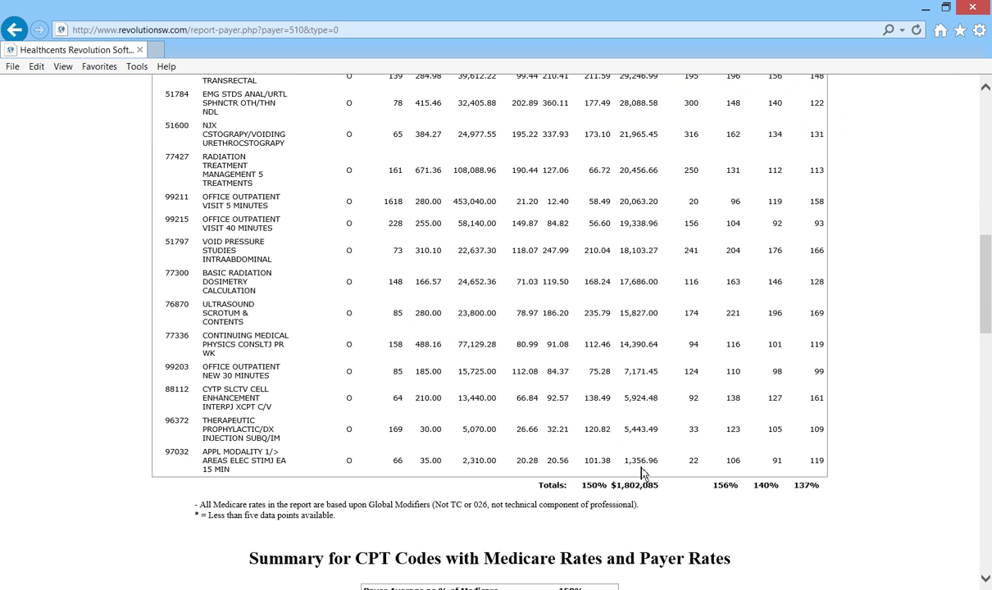
pyautogui.moveTo(985, 273); pyautogui.dragTo(985, 133)
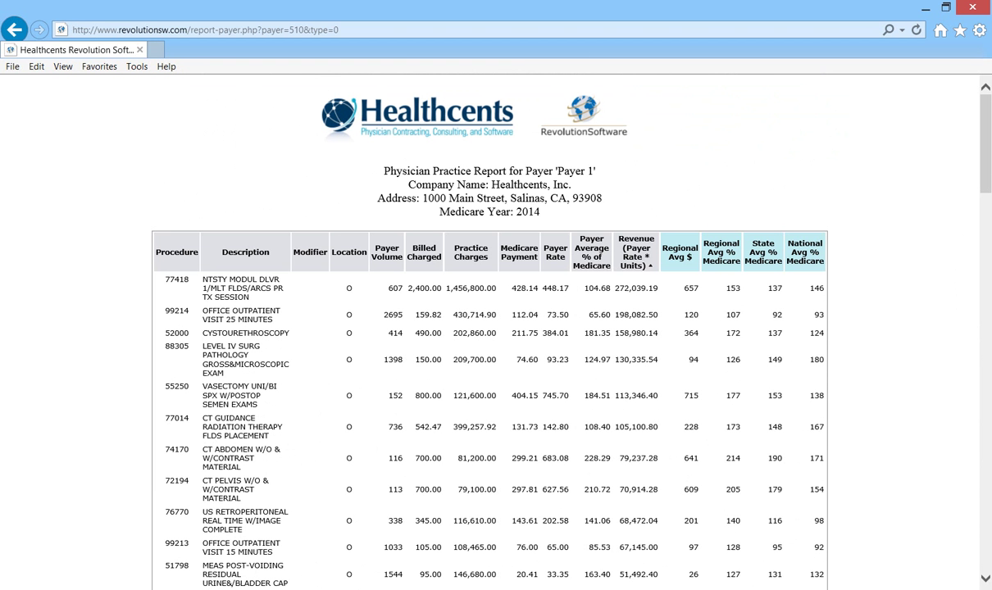
pyautogui.scroll(-2, 985, 166)
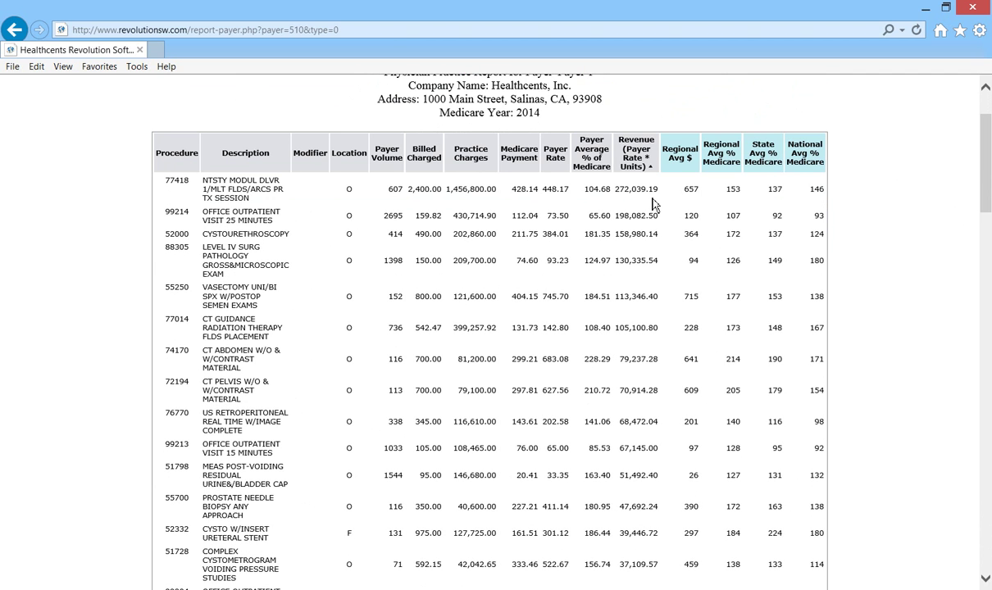
# Examine the Summary for CPT Codes with Medicare Rates and Payer Rates, highlighting the Payer Average as % of Medicare line.
pyautogui.moveTo(985, 188); pyautogui.dragTo(985, 408)
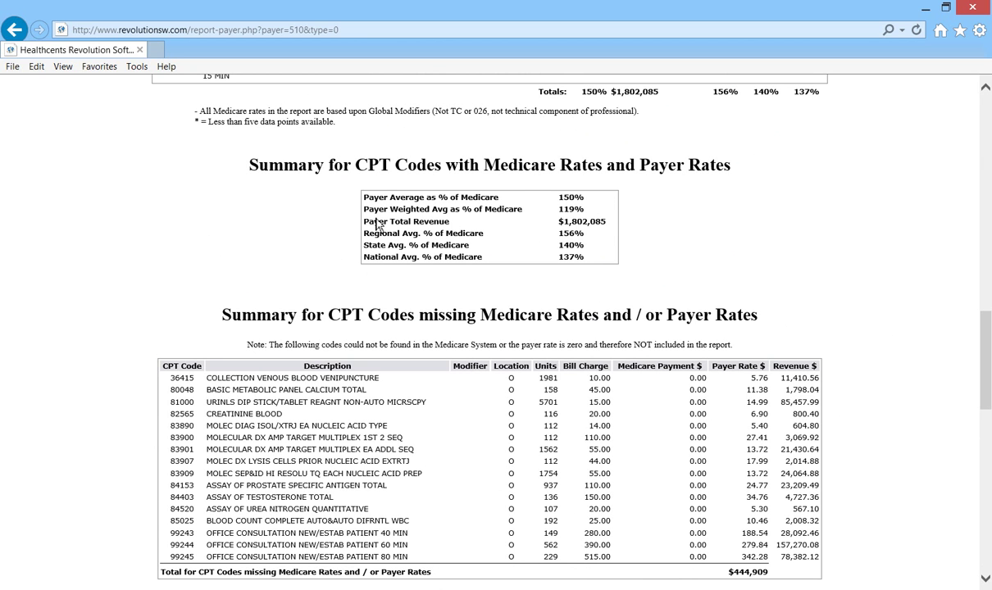
pyautogui.moveTo(346, 207); pyautogui.dragTo(597, 216)
pyautogui.click(597, 215)
pyautogui.moveTo(367, 200); pyautogui.dragTo(593, 196)
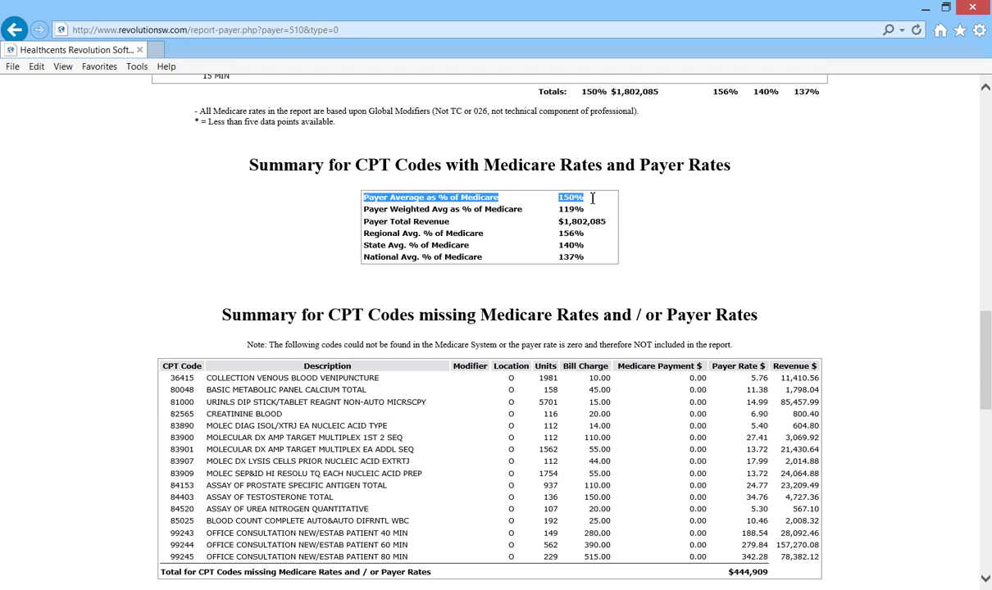
pyautogui.click(915, 260)
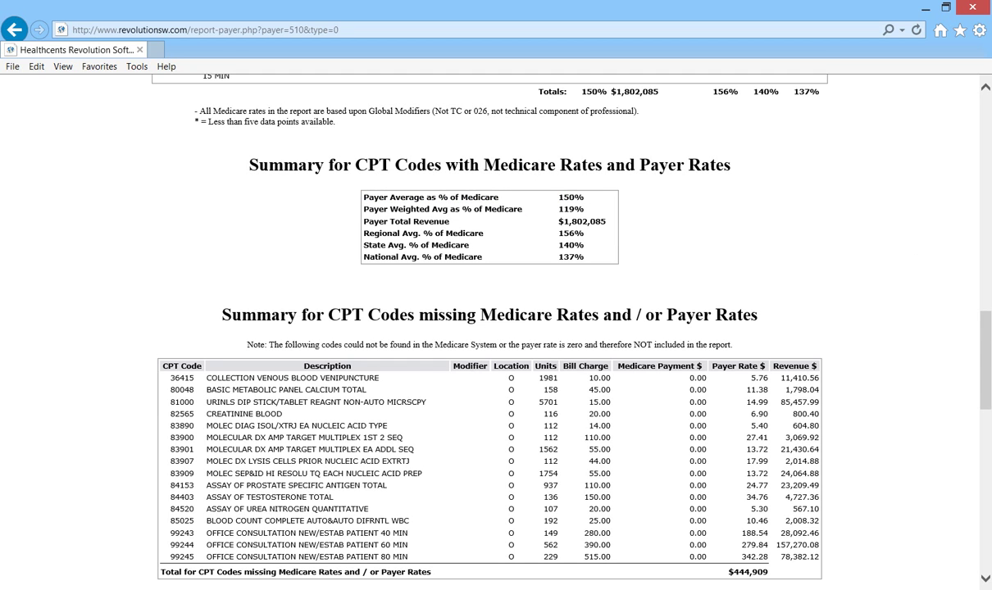
pyautogui.moveTo(927, 321)
pyautogui.mouseDown()
pyautogui.moveTo(923, 343)
pyautogui.moveTo(916, 335)
pyautogui.mouseUp()
pyautogui.click(927, 311)
# Examine the CPT codes missing Medicare or payer rates, the Revenue Summary and the Statistical Analysis Data Points table.
pyautogui.scroll(-3, 932, 349)
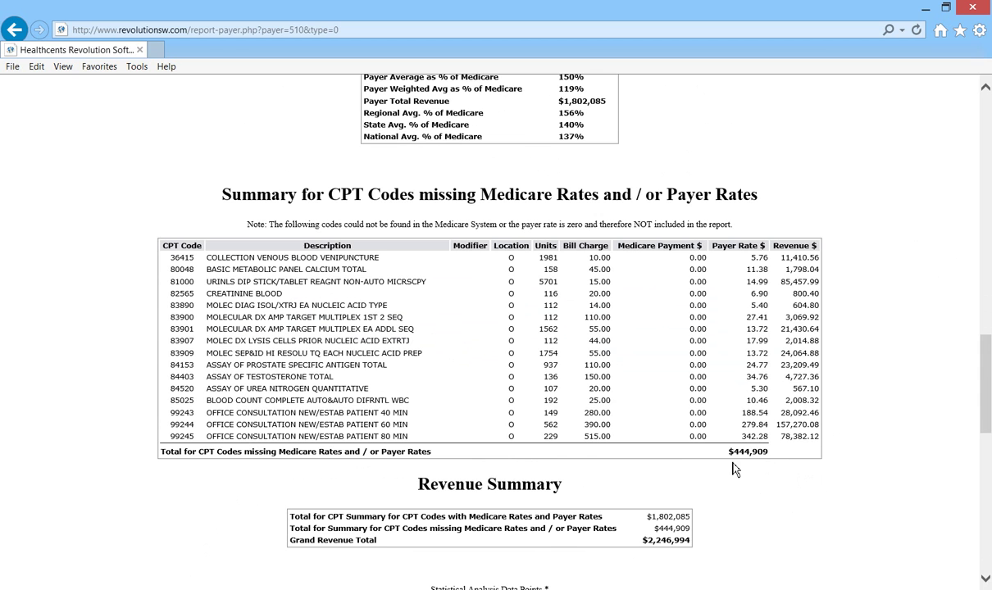
pyautogui.moveTo(985, 422); pyautogui.dragTo(985, 458)
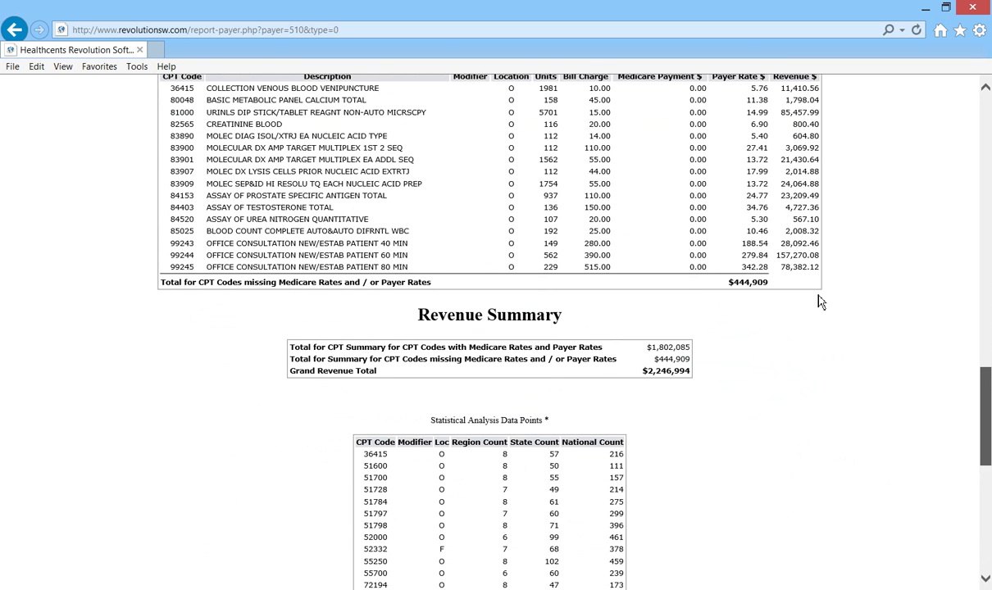
pyautogui.scroll(-3, 738, 328)
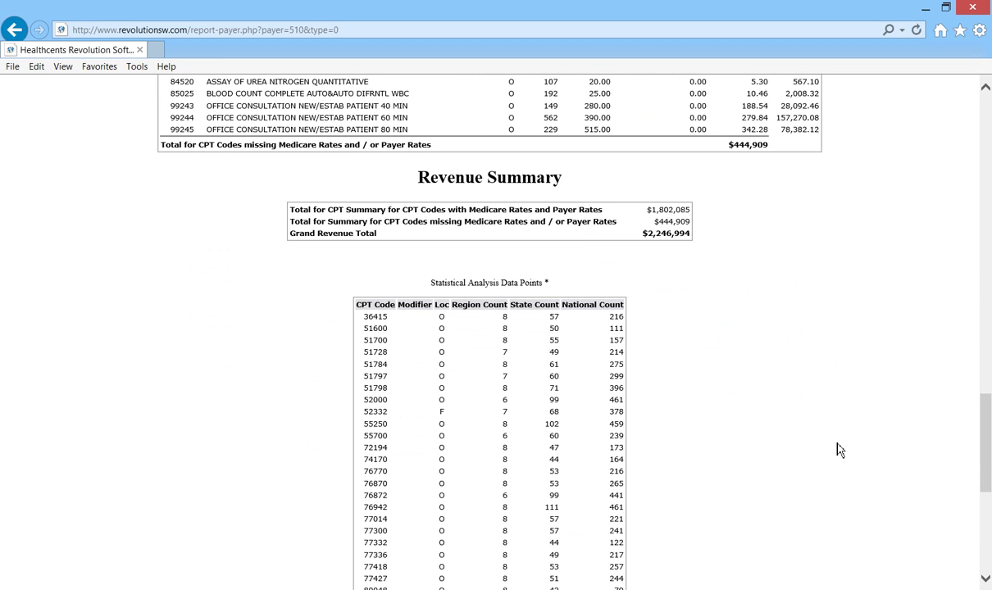
pyautogui.moveTo(987, 465); pyautogui.dragTo(987, 455)
pyautogui.scroll(-1, 987, 463)
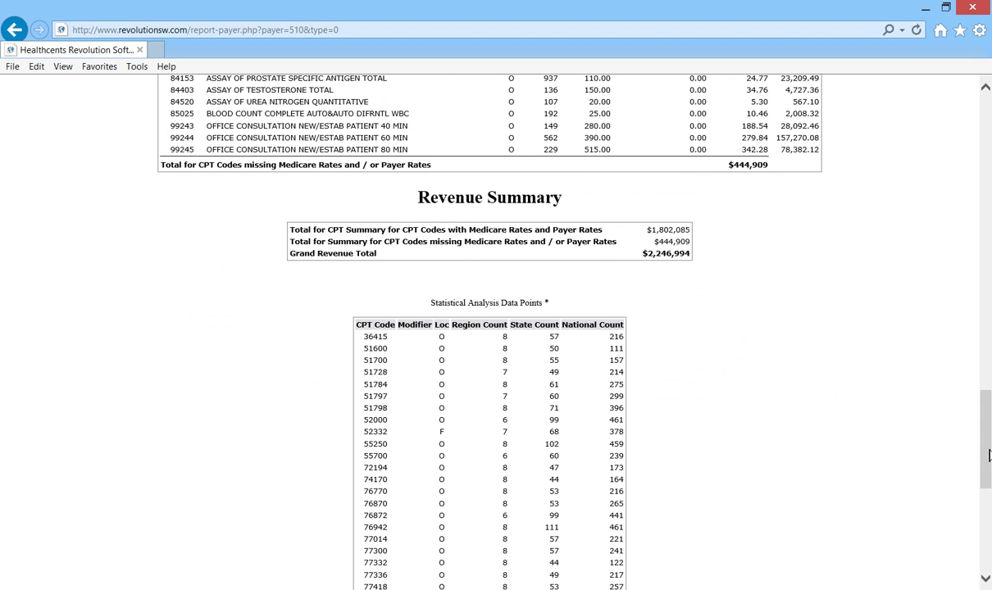
pyautogui.scroll(-1, 986, 455)
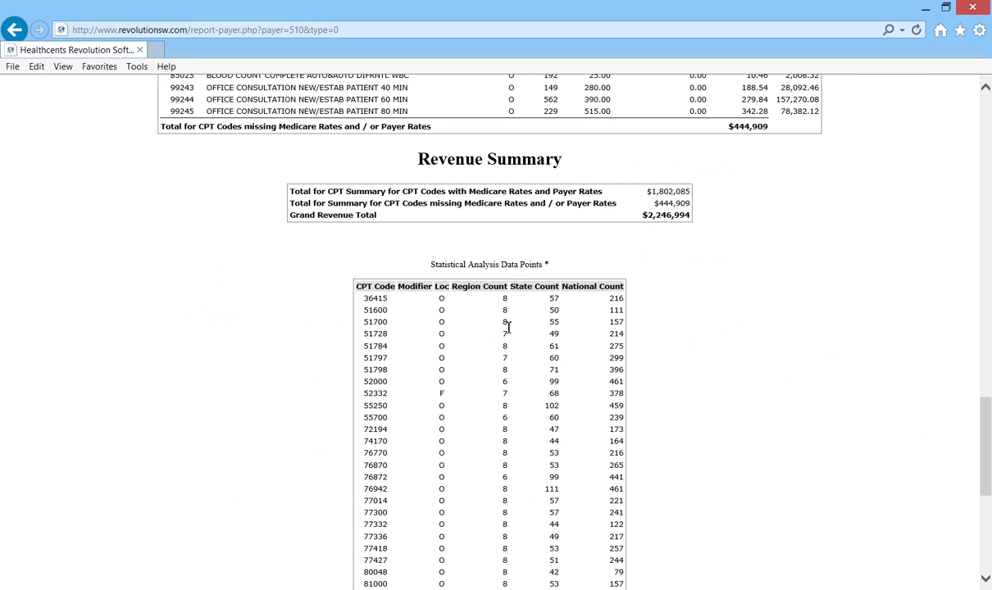
pyautogui.moveTo(984, 416); pyautogui.dragTo(985, 478)
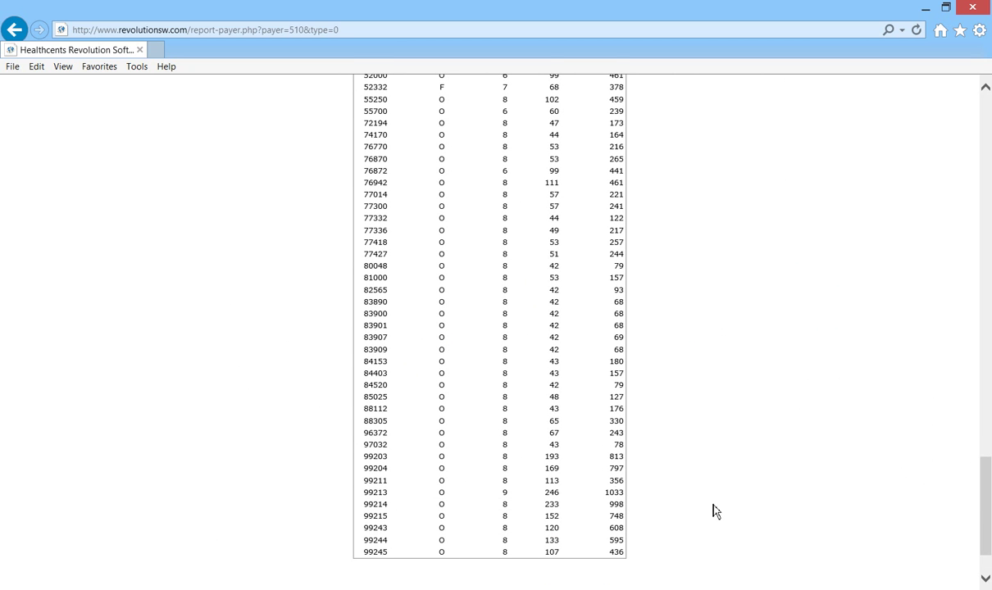
# Export the report in CSV format and open analytical_phys_Payer 1.csv in Excel.
pyautogui.scroll(-2, 988, 528)
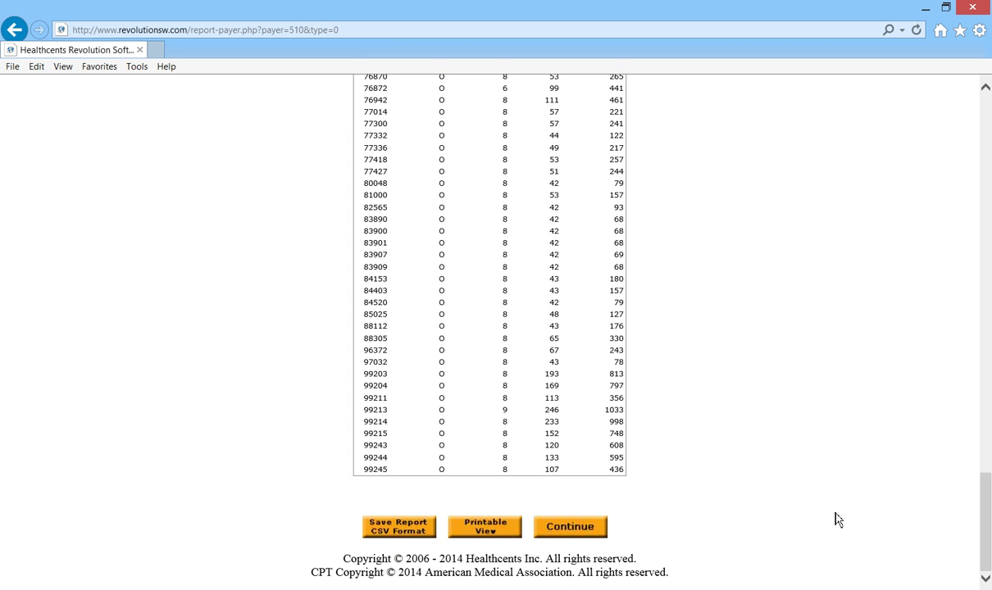
pyautogui.click(383, 528)
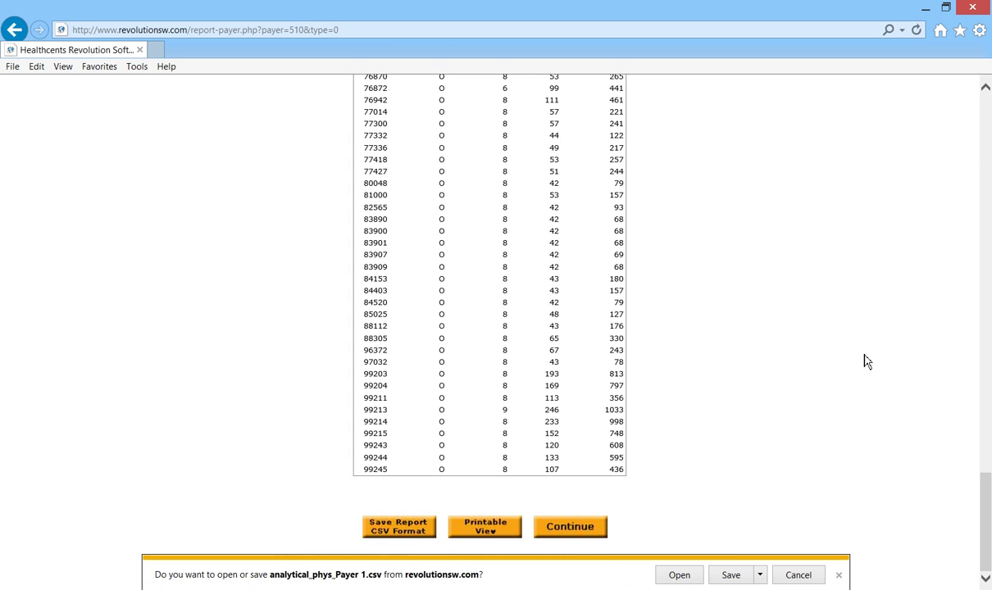
pyautogui.click(679, 575)
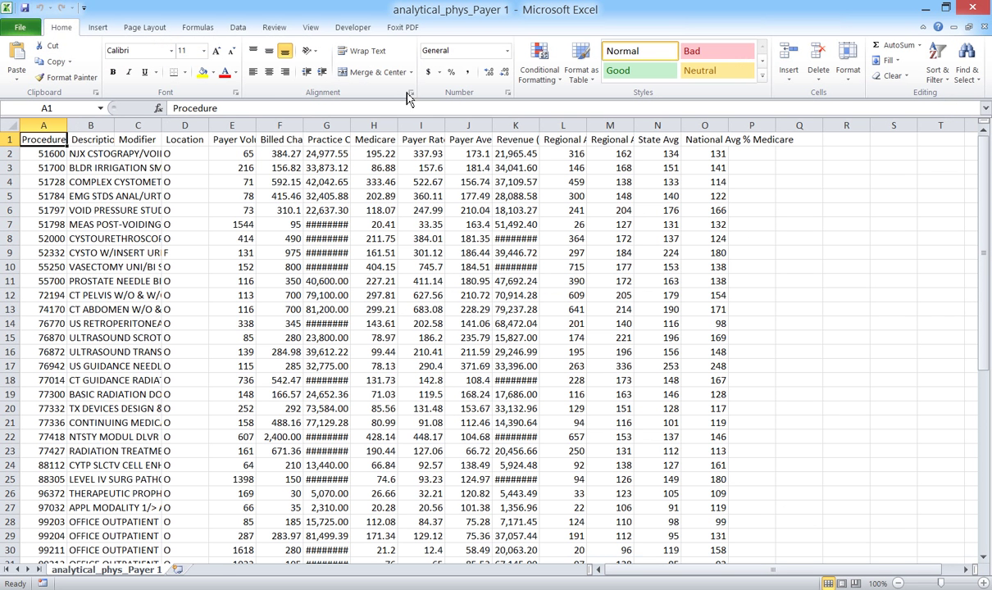
# Widen the Practice Charges, Revenue and Payer Rate columns, and look through the exported rows and the missing-rate codes below them.
pyautogui.moveTo(350, 132); pyautogui.dragTo(373, 132)
pyautogui.moveTo(565, 130); pyautogui.dragTo(584, 130)
pyautogui.moveTo(985, 259); pyautogui.dragTo(984, 259)
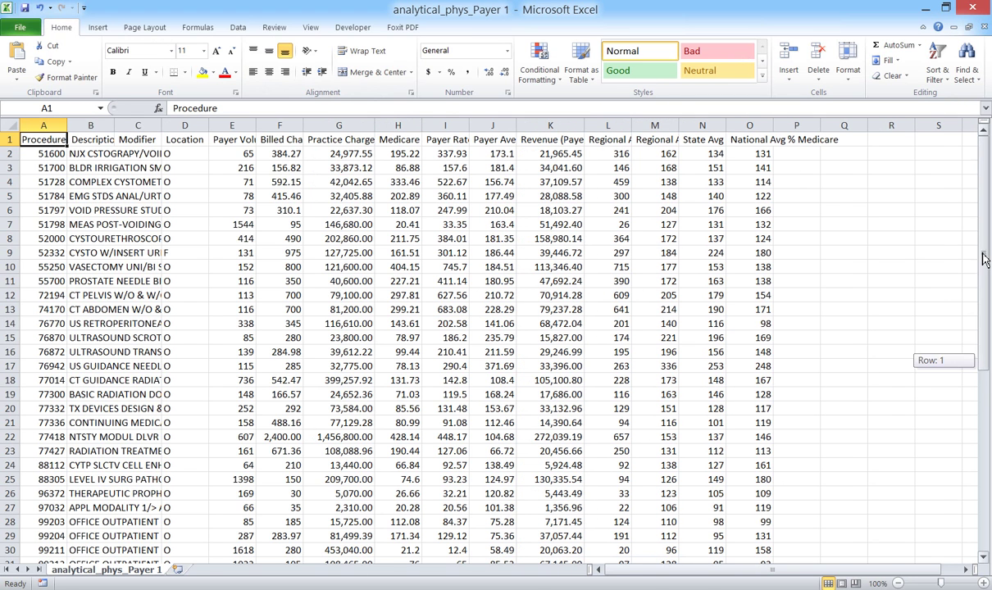
pyautogui.scroll(-5, 178, 261)
pyautogui.scroll(-10, 210, 258)
pyautogui.scroll(5, 246, 255)
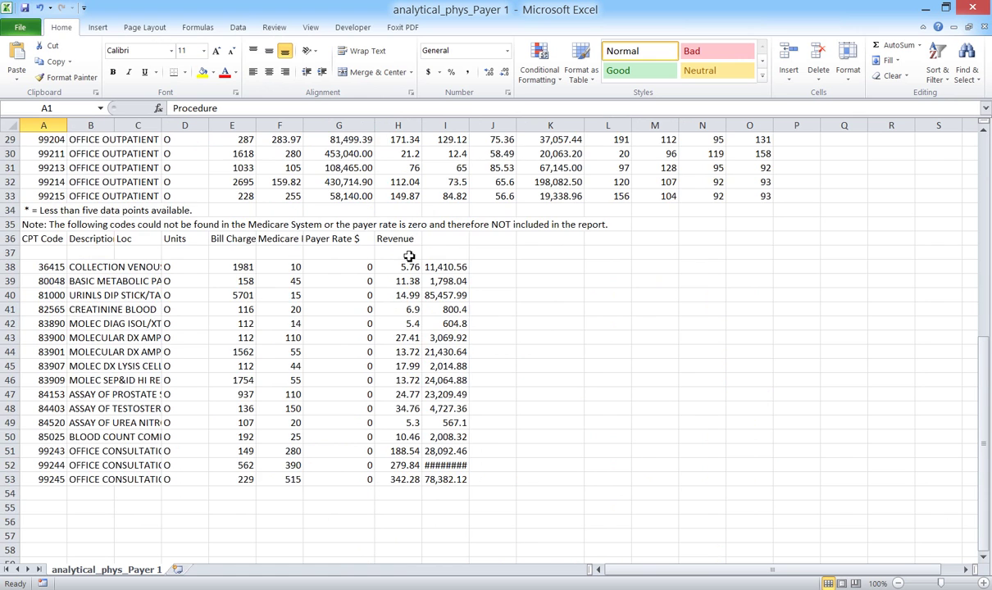
pyautogui.scroll(10, 408, 257)
pyautogui.moveTo(480, 127); pyautogui.dragTo(491, 127)
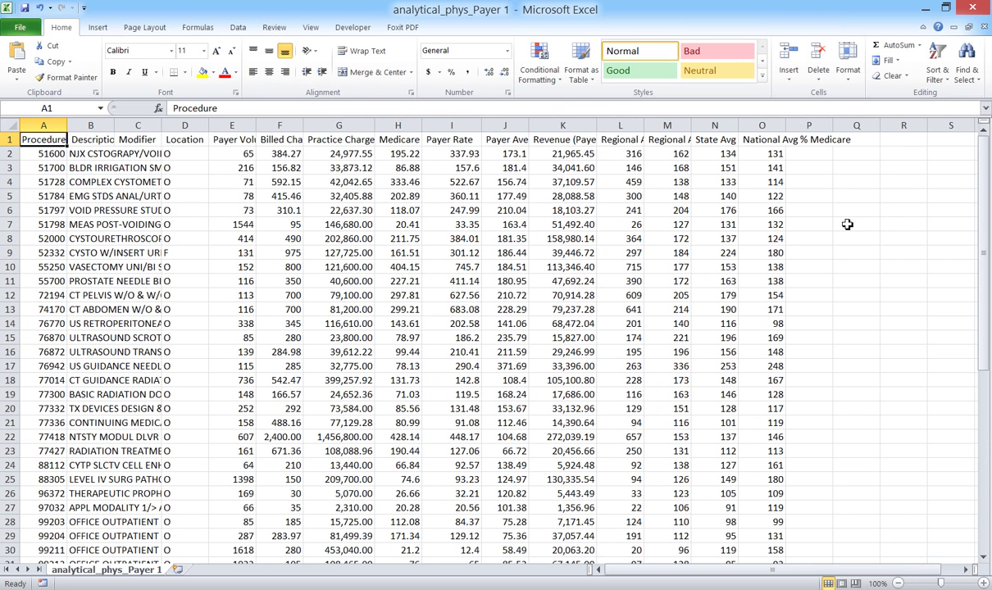
# Close the exported workbook without saving and return to the benchmark report in the browser.
pyautogui.moveTo(984, 16)
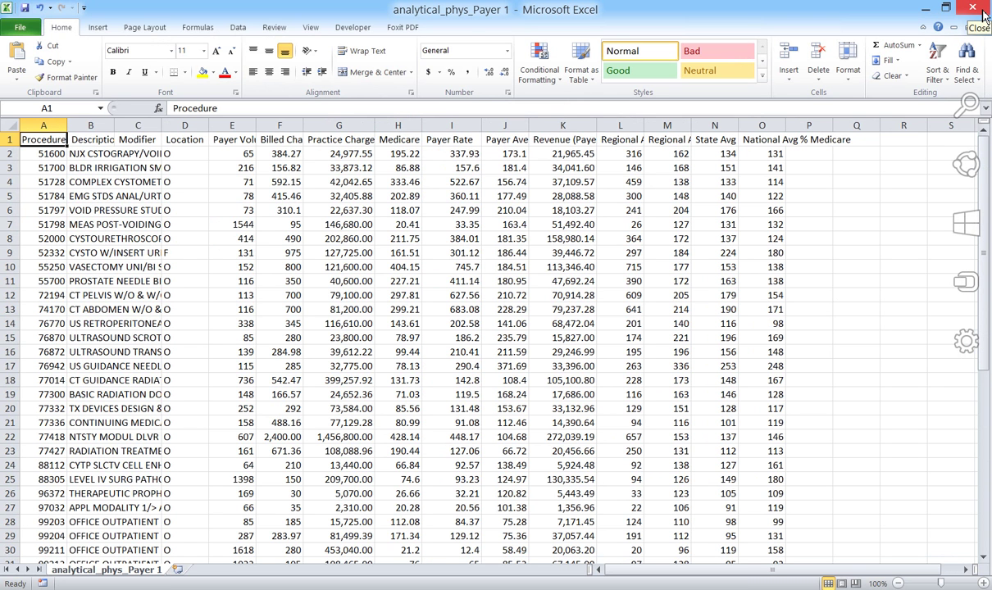
pyautogui.click(983, 16)
pyautogui.click(498, 323)
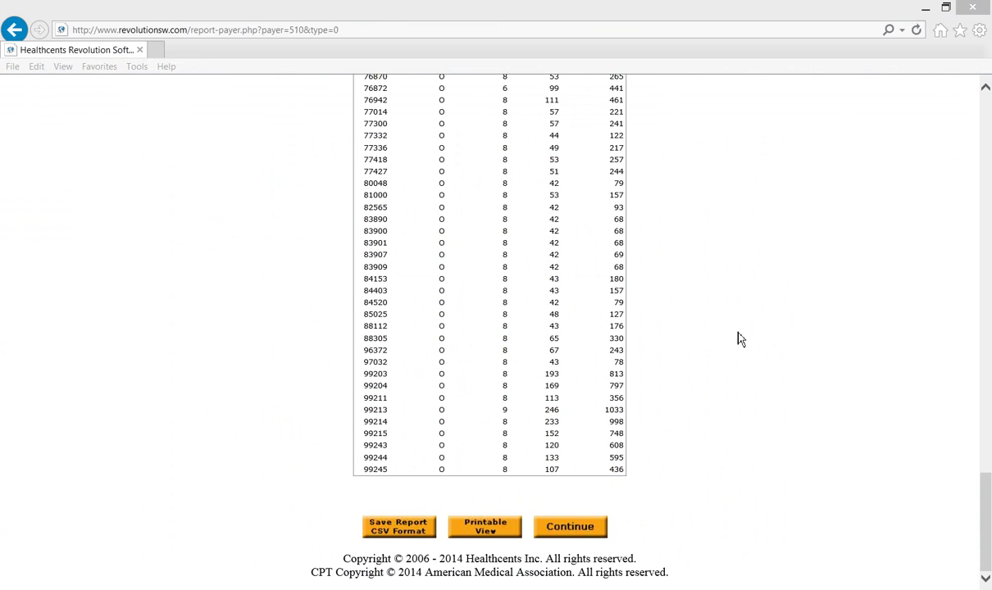
# Look over the benchmark report once more, continue back to Reports, and open the Payers' Comparison Report.
pyautogui.scroll(20, 840, 482)
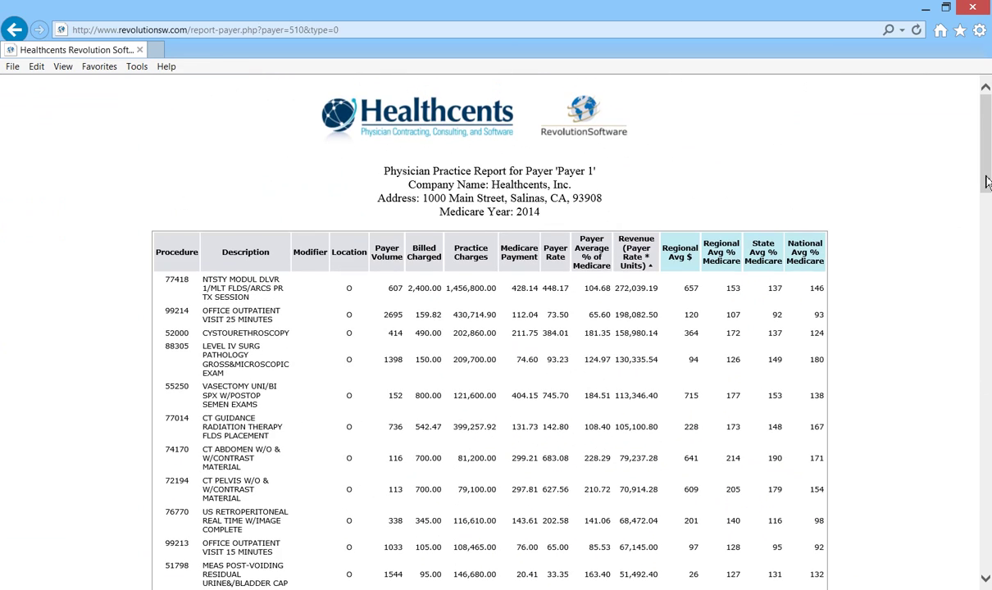
pyautogui.moveTo(986, 180); pyautogui.dragTo(934, 541)
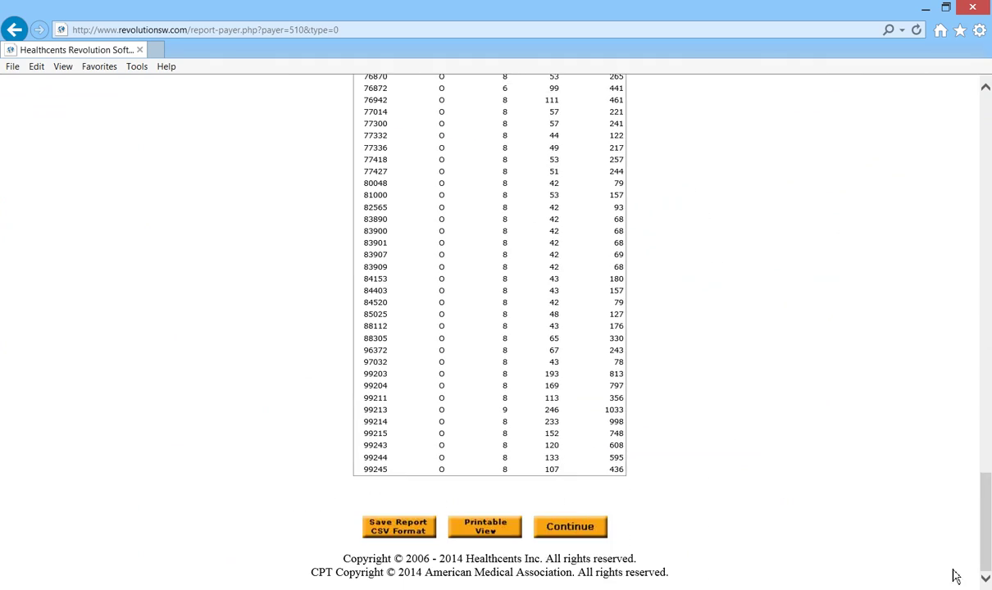
pyautogui.click(570, 527)
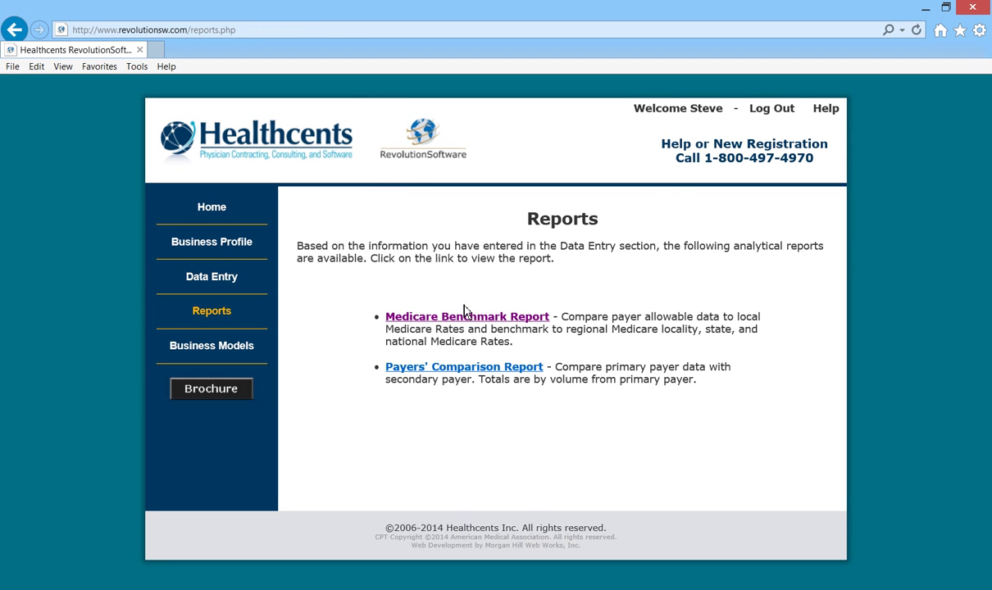
pyautogui.click(417, 371)
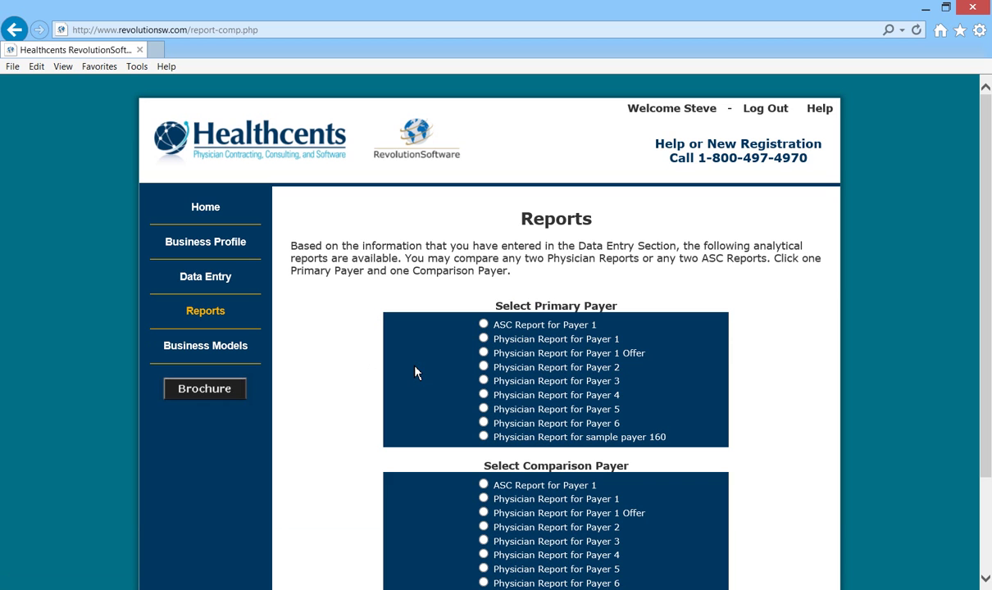
# View the comparison report with Physician Report for Payer 1 as primary payer and Physician Report for Payer 2 as comparison payer.
pyautogui.click(484, 338)
pyautogui.moveTo(985, 287); pyautogui.dragTo(988, 318)
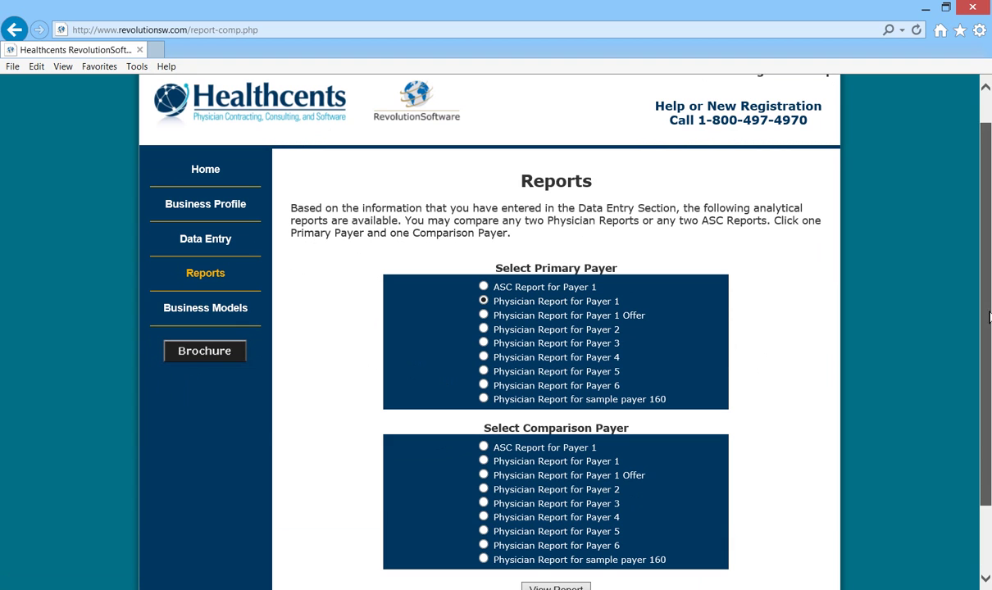
pyautogui.click(483, 489)
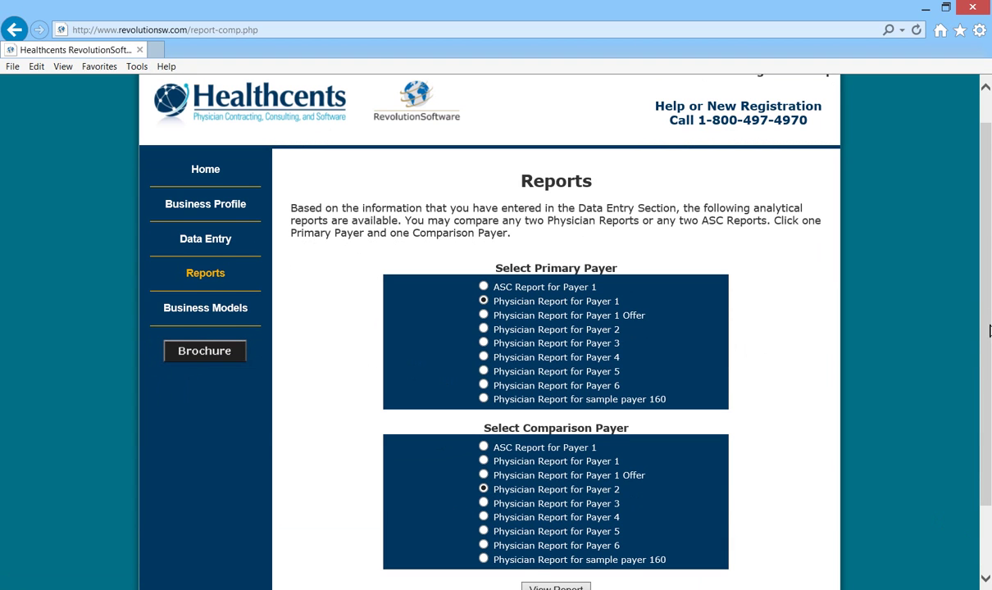
pyautogui.scroll(-1, 988, 330)
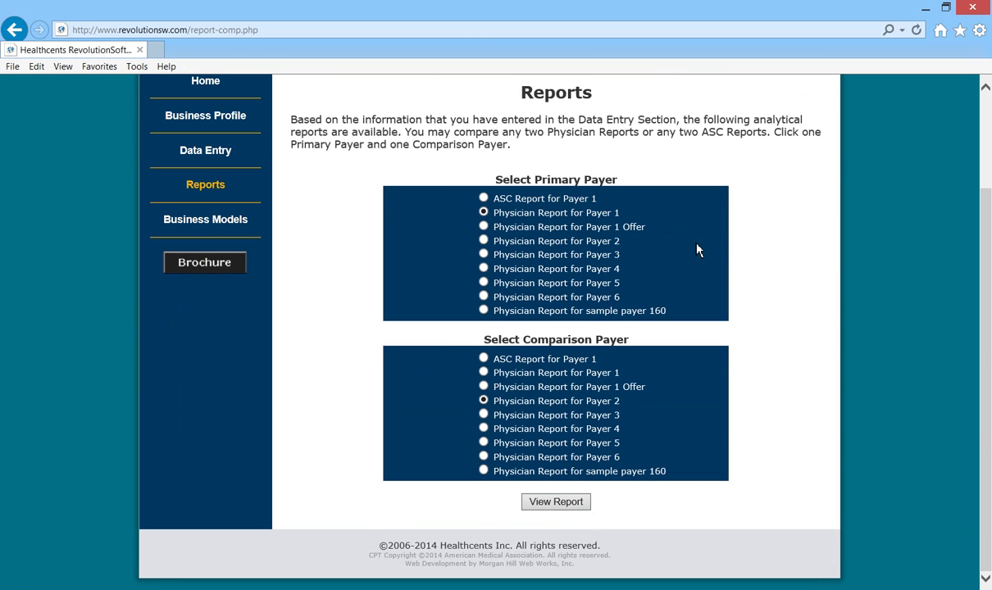
pyautogui.click(566, 504)
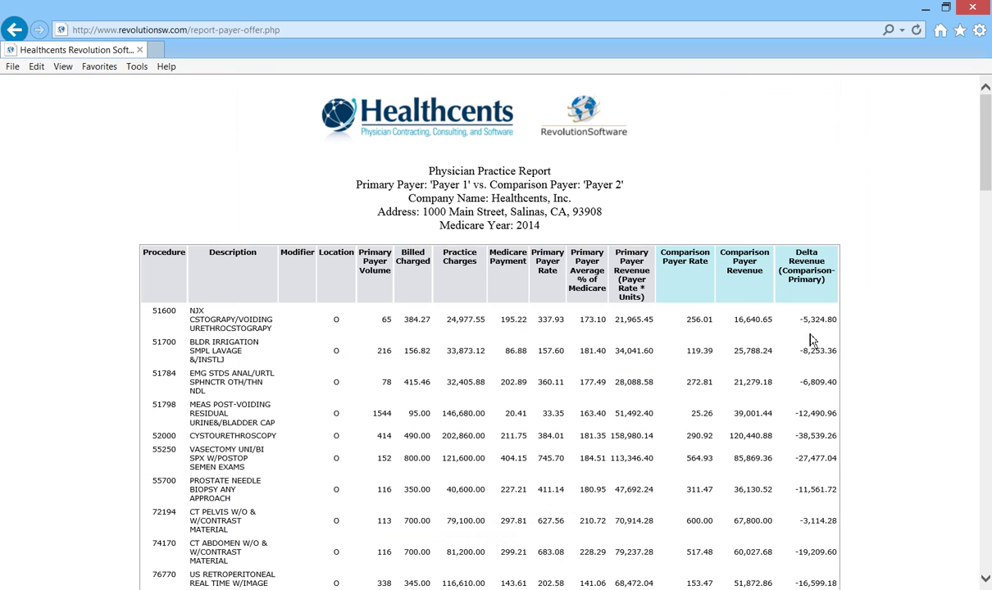
# Sort the comparison report by Delta Revenue from lowest to highest, and examine the procedures and the payer totals.
pyautogui.click(777, 256)
pyautogui.scroll(-3, 932, 164)
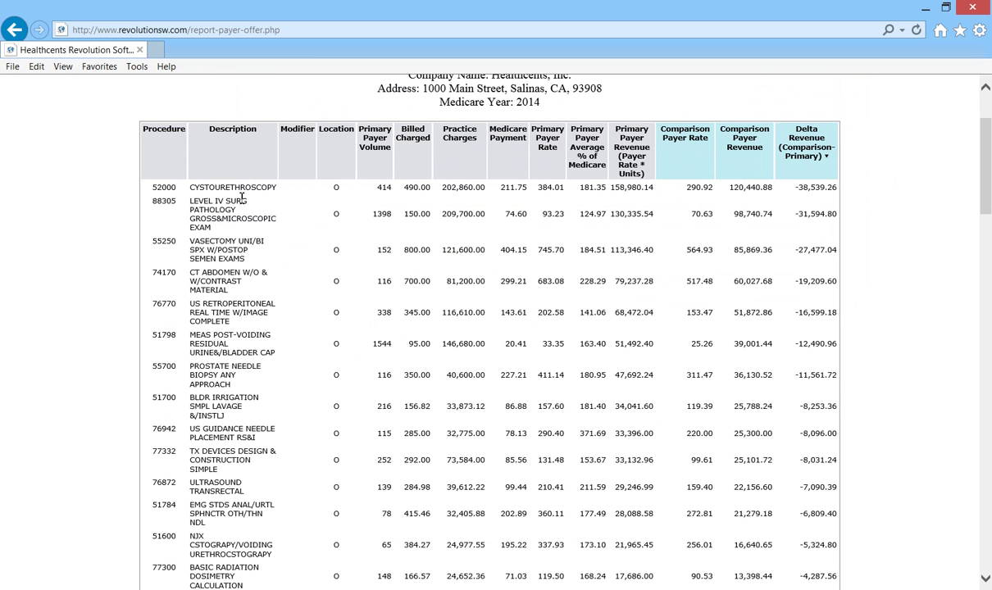
pyautogui.moveTo(988, 205); pyautogui.dragTo(987, 329)
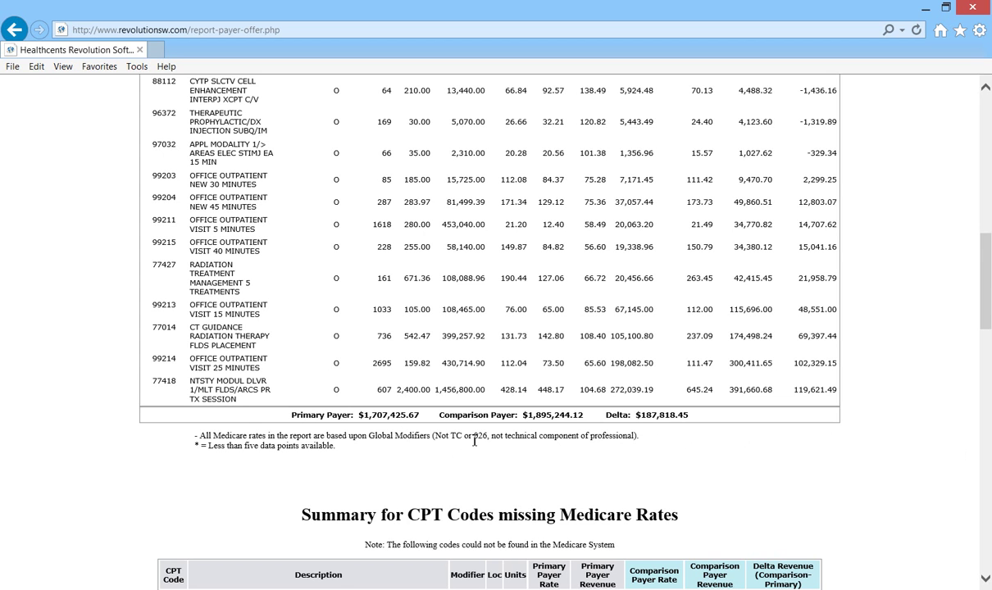
pyautogui.moveTo(988, 320); pyautogui.dragTo(988, 203)
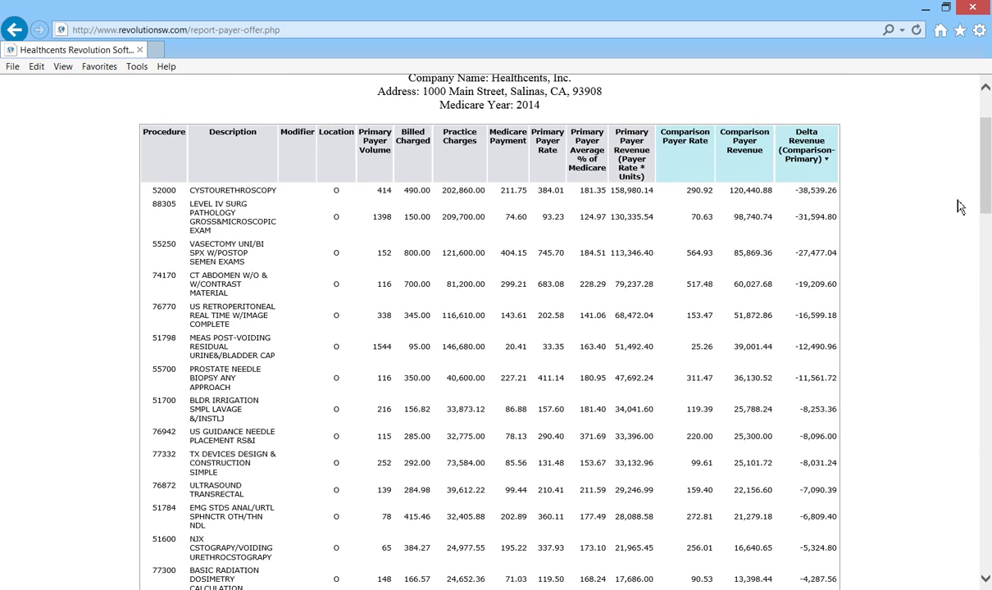
# Examine the comparison report's Summary for CPT Codes missing Medicare Rates and its Revenue Summary.
pyautogui.moveTo(983, 179); pyautogui.dragTo(976, 380)
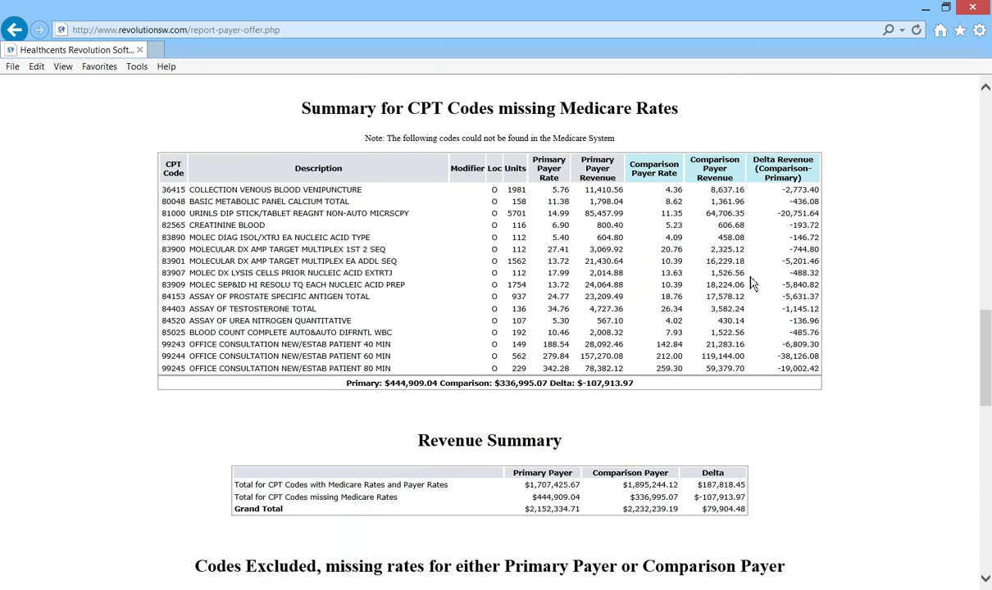
pyautogui.moveTo(986, 393)
pyautogui.mouseDown()
pyautogui.moveTo(986, 193)
pyautogui.moveTo(986, 386)
pyautogui.mouseUp()
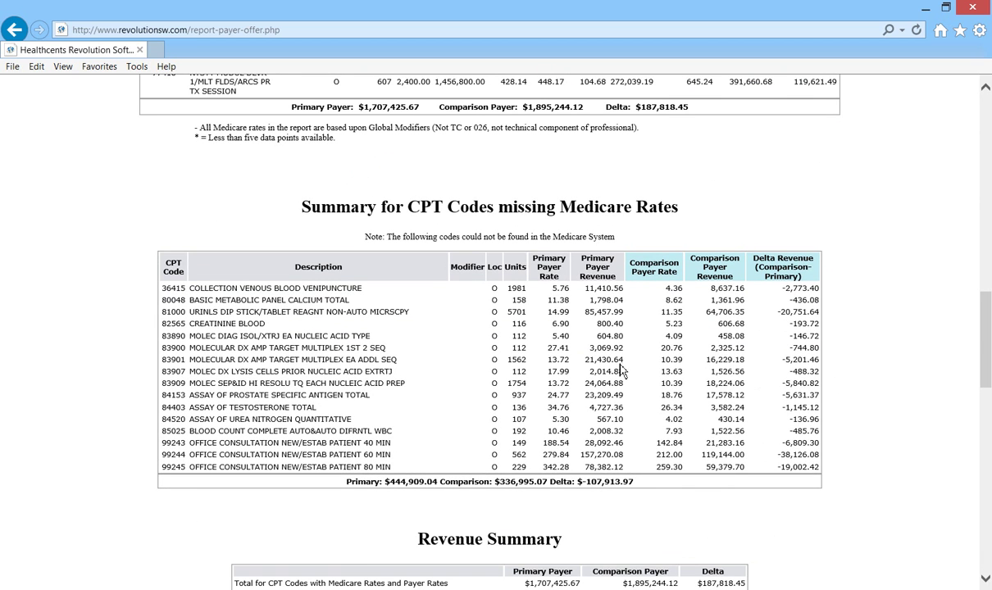
# Examine the comparison report's Revenue Summary, the excluded codes missing payer rates, and the Statistical Analysis Data Points.
pyautogui.scroll(-3, 524, 328)
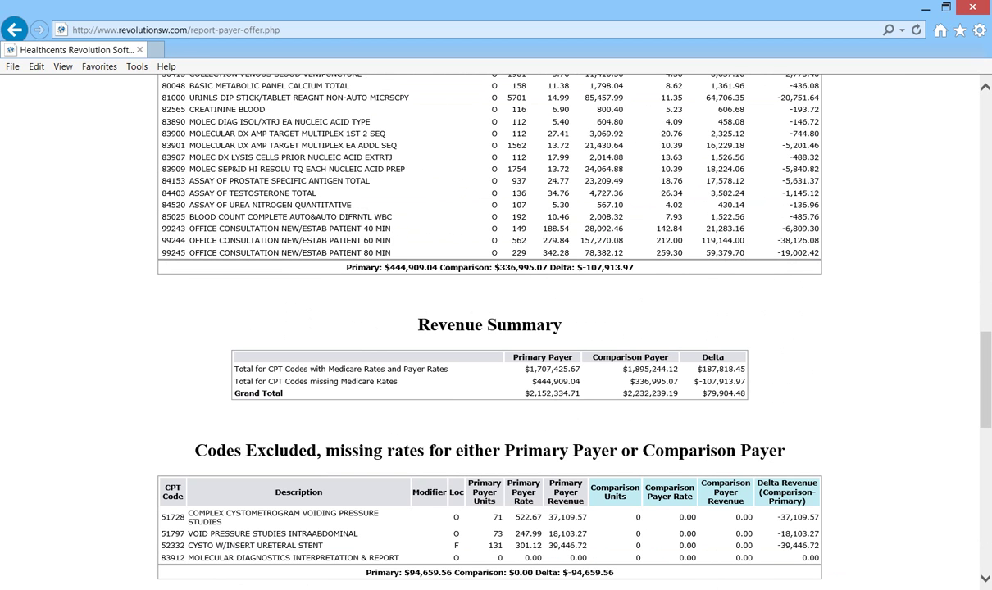
pyautogui.moveTo(985, 378); pyautogui.dragTo(986, 419)
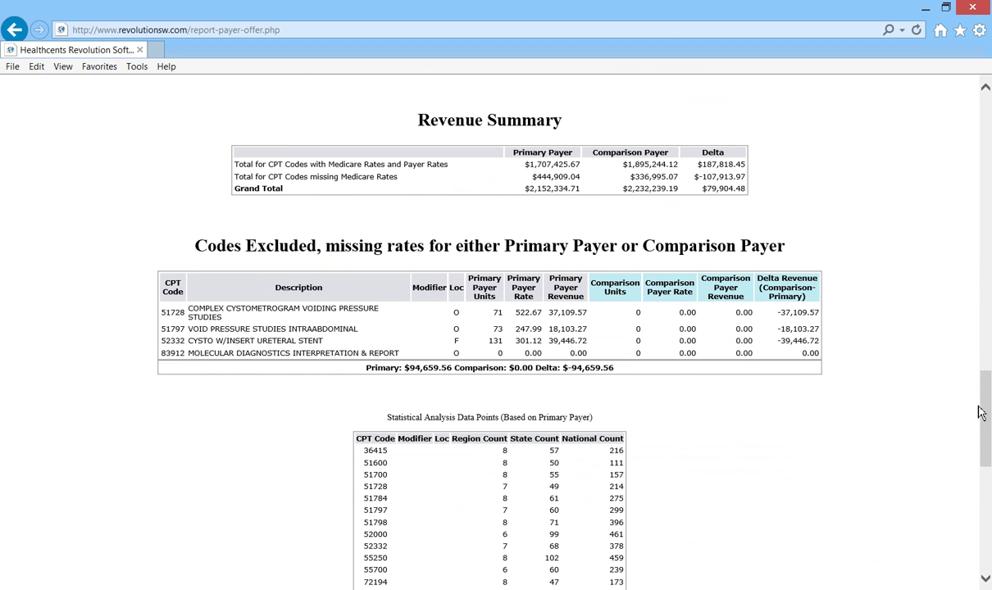
pyautogui.scroll(-2, 986, 396)
pyautogui.moveTo(986, 458); pyautogui.dragTo(983, 483)
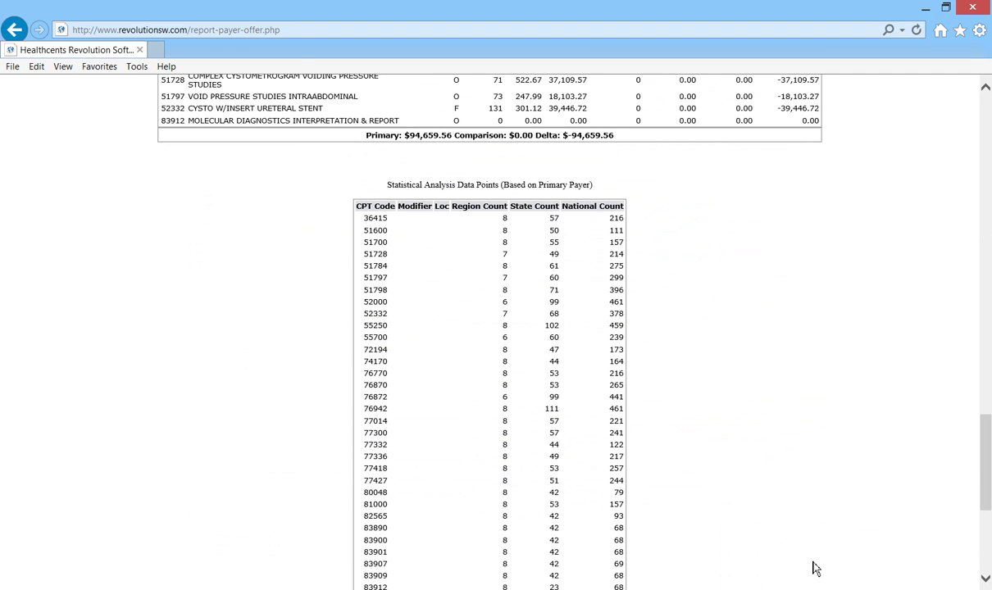
pyautogui.moveTo(989, 447); pyautogui.dragTo(984, 514)
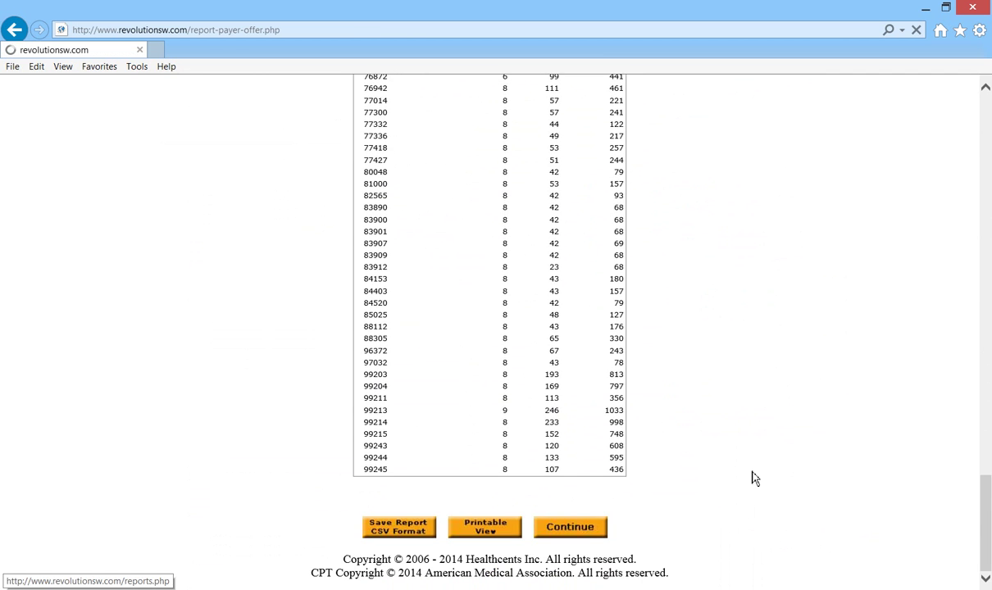
# Leave the comparison report and open the Physician Out-Of-Network Modeler for Payer 4 from the business modeling tools.
pyautogui.click(548, 524)
pyautogui.click(207, 345)
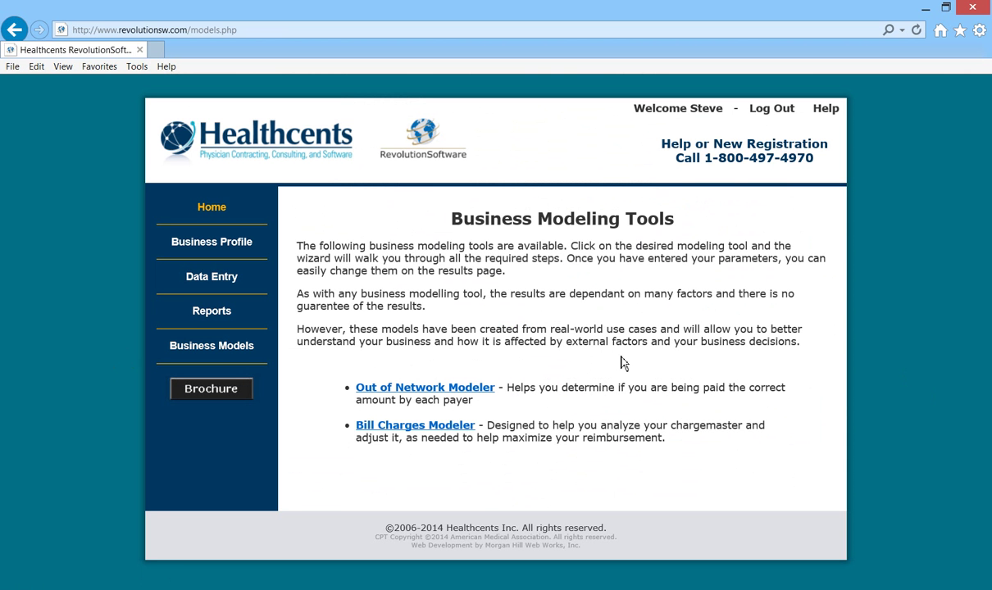
pyautogui.click(402, 390)
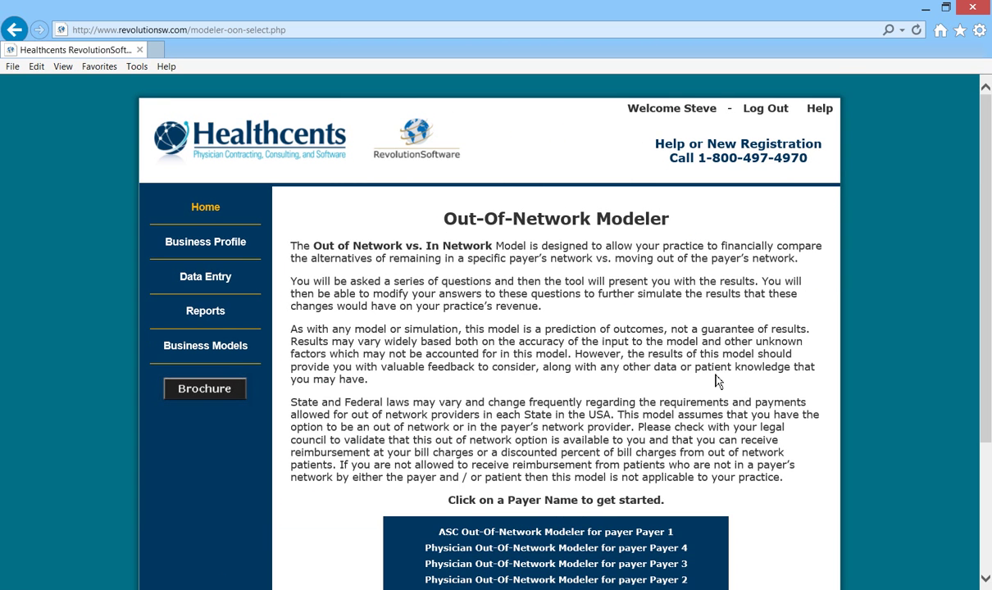
pyautogui.scroll(-2, 651, 389)
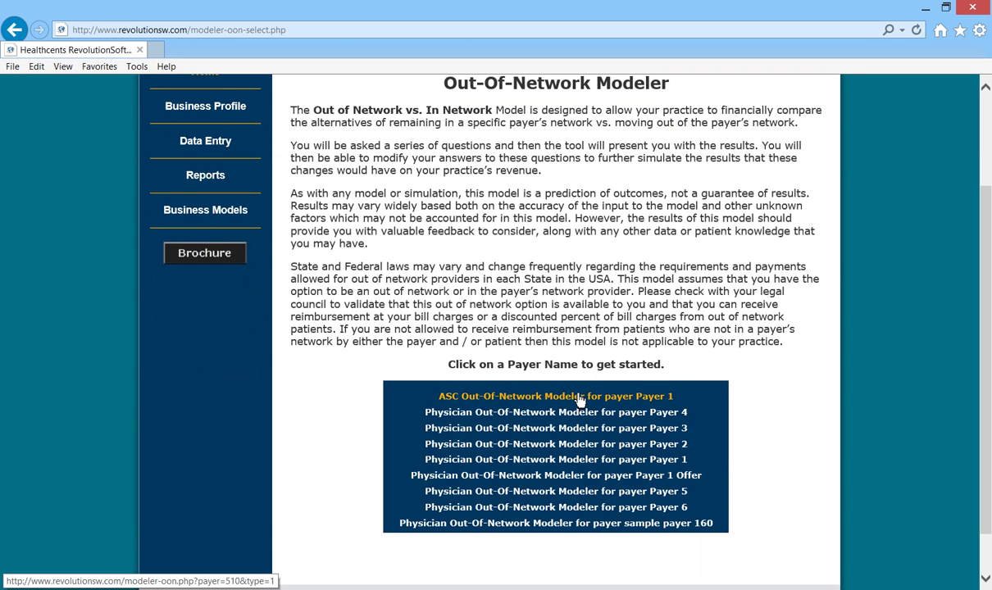
pyautogui.click(560, 413)
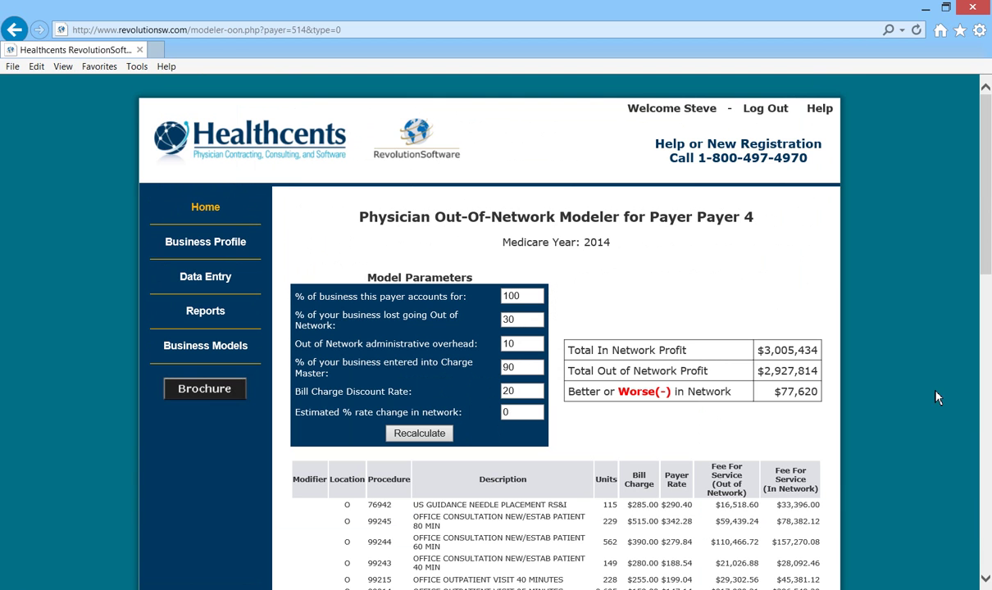
# Examine the Out-Of-Network Modeler's Model Parameters, profit totals and procedure list for Payer 4.
pyautogui.scroll(-1, 877, 443)
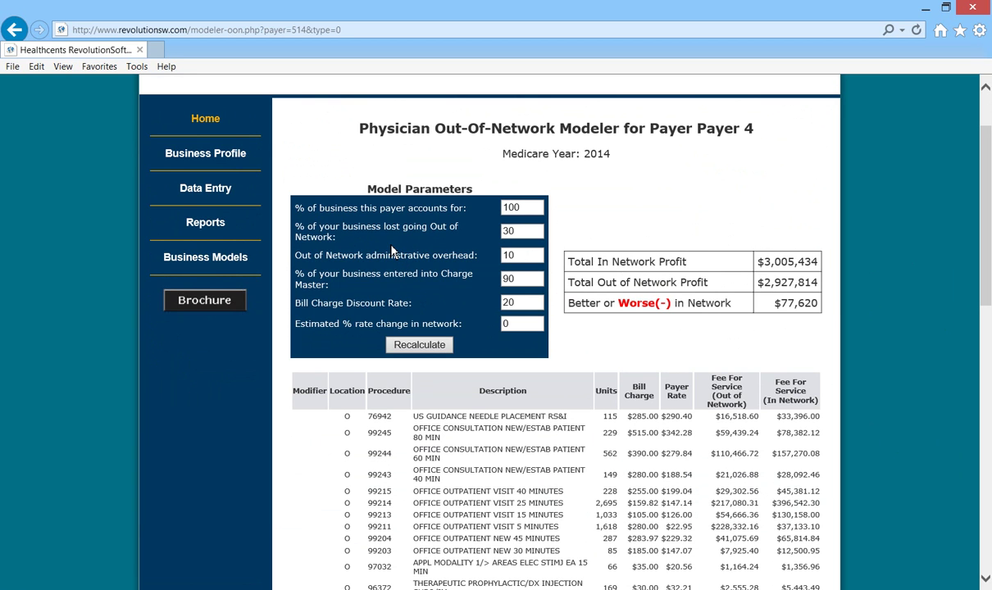
pyautogui.click(522, 255)
pyautogui.click(525, 280)
pyautogui.click(539, 307)
pyautogui.click(529, 326)
pyautogui.scroll(-3, 976, 410)
pyautogui.moveTo(983, 367); pyautogui.dragTo(986, 156)
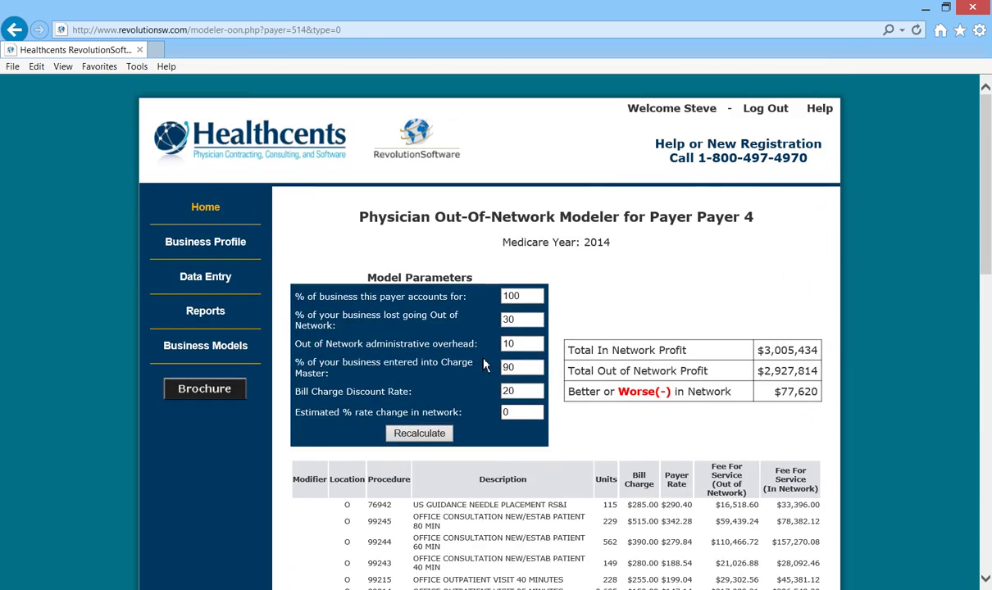
# Recalculate the Payer 4 model with 10% of business lost going Out of Network, and again with a Bill Charge Discount Rate of 40.
pyautogui.doubleClick(522, 320)
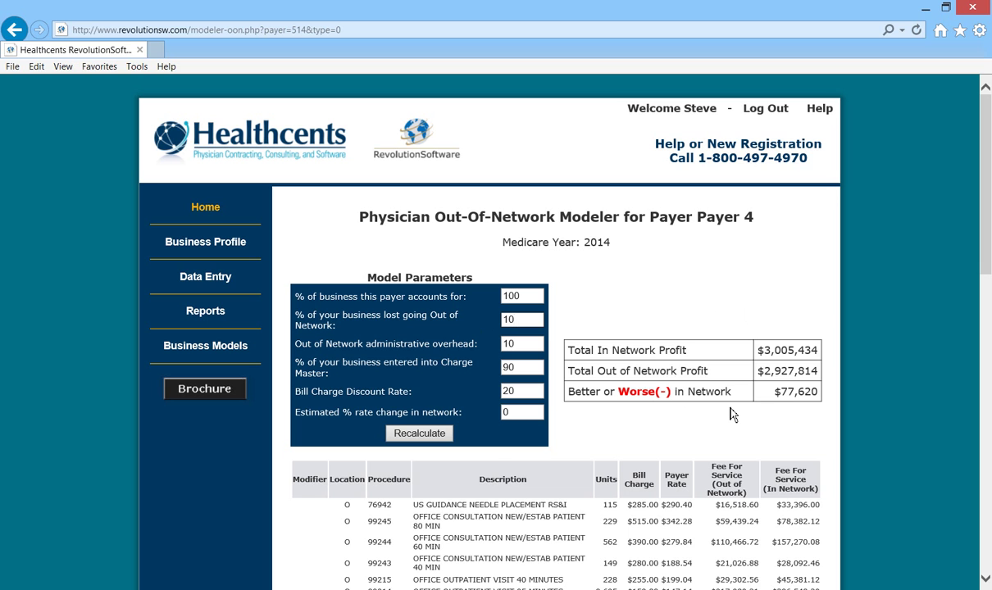
pyautogui.click(420, 432)
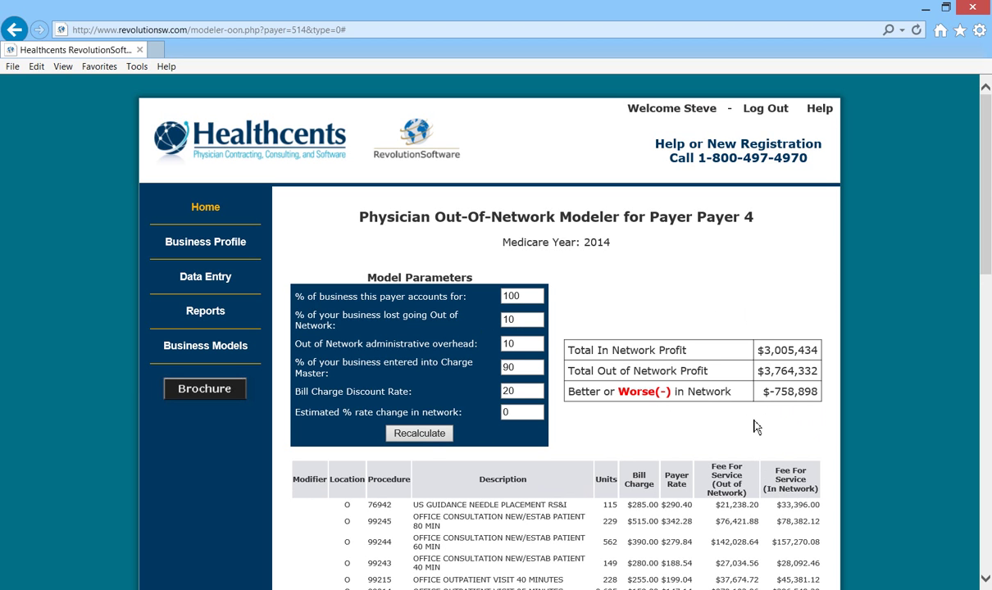
pyautogui.doubleClick(514, 391)
pyautogui.write('40')
pyautogui.click(419, 434)
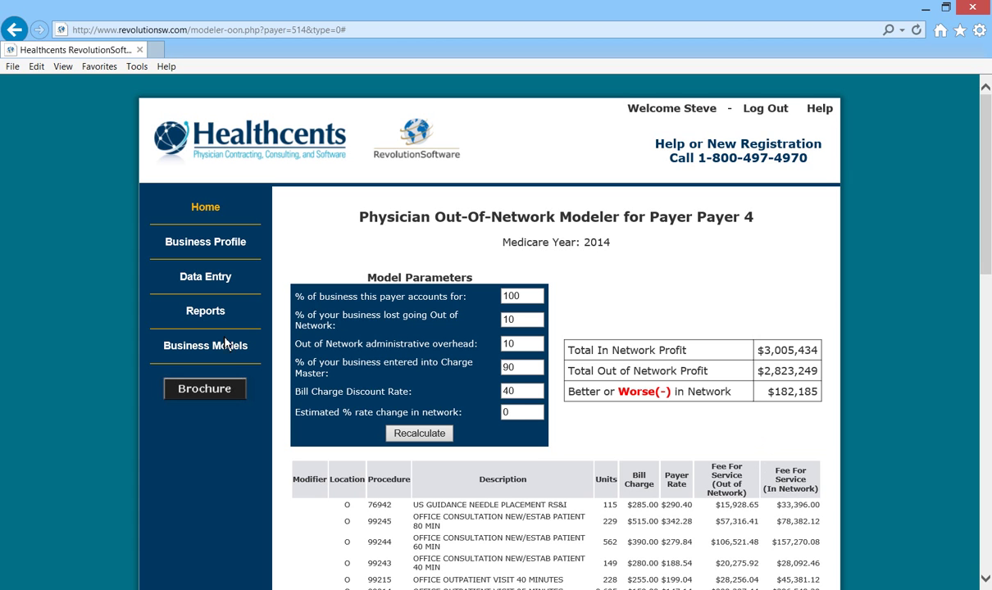
# Open the ASC Bill Charges Modeler for Payer 1 from the business modeling tools and look over its procedure table.
pyautogui.click(201, 346)
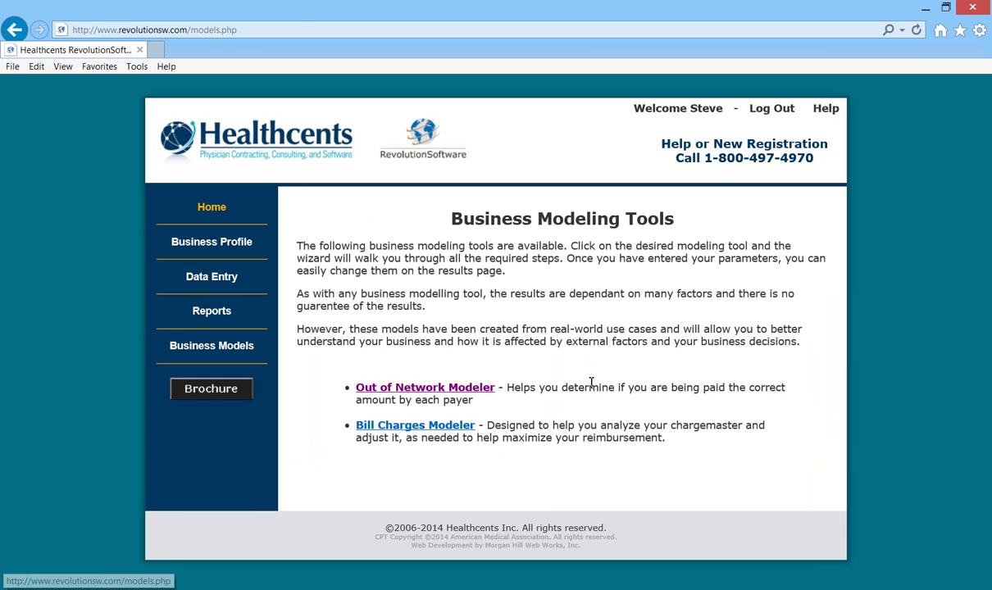
pyautogui.click(451, 426)
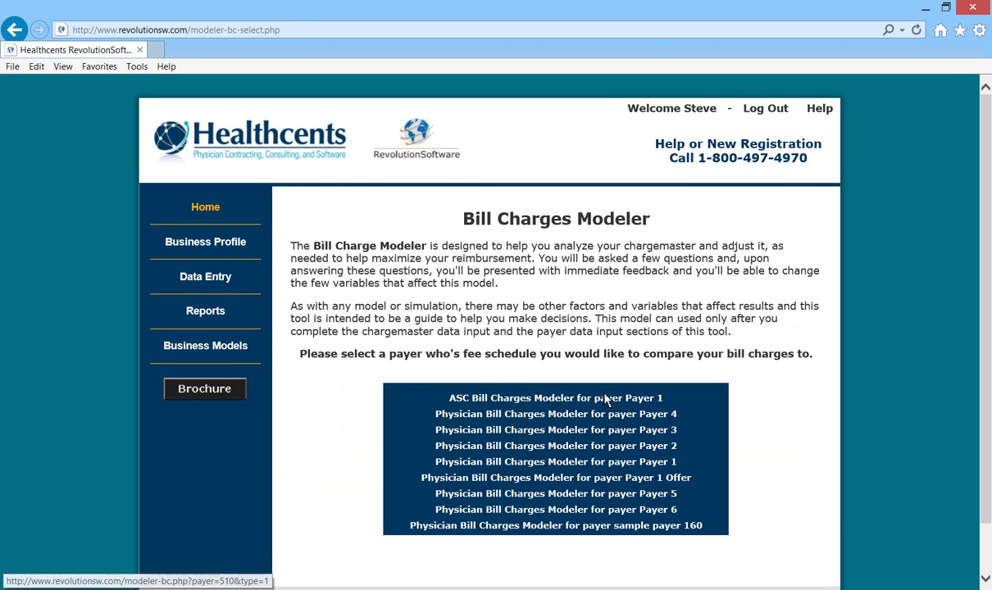
pyautogui.click(602, 402)
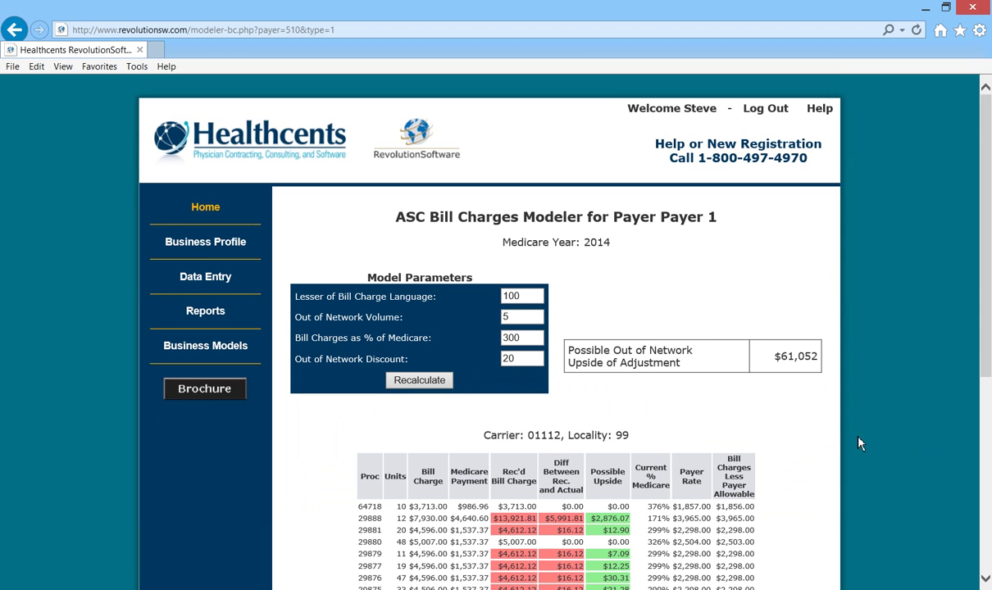
pyautogui.scroll(-3, 827, 446)
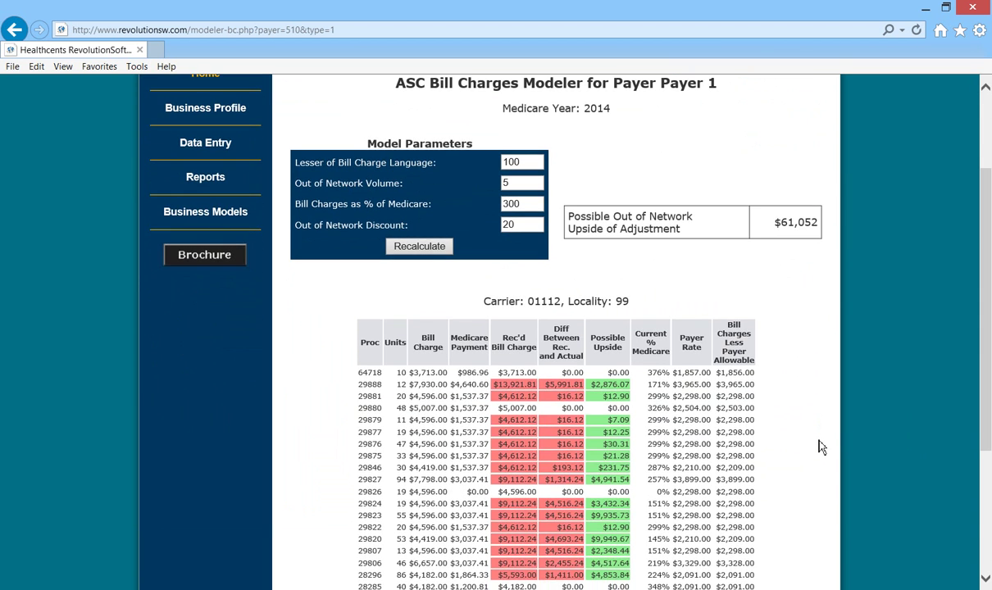
pyautogui.scroll(-3, 820, 447)
pyautogui.scroll(4, 820, 447)
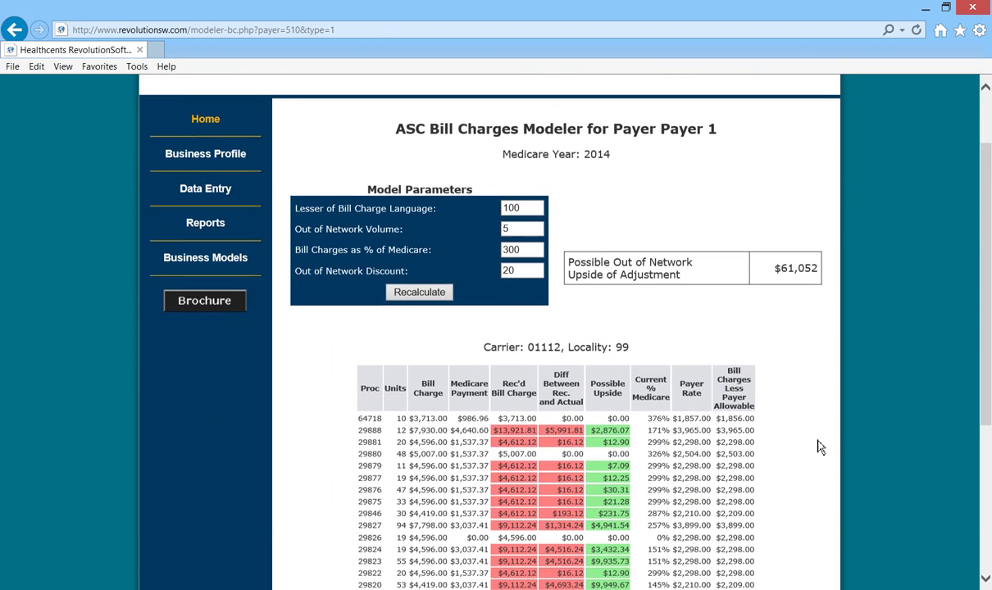
pyautogui.scroll(2, 821, 447)
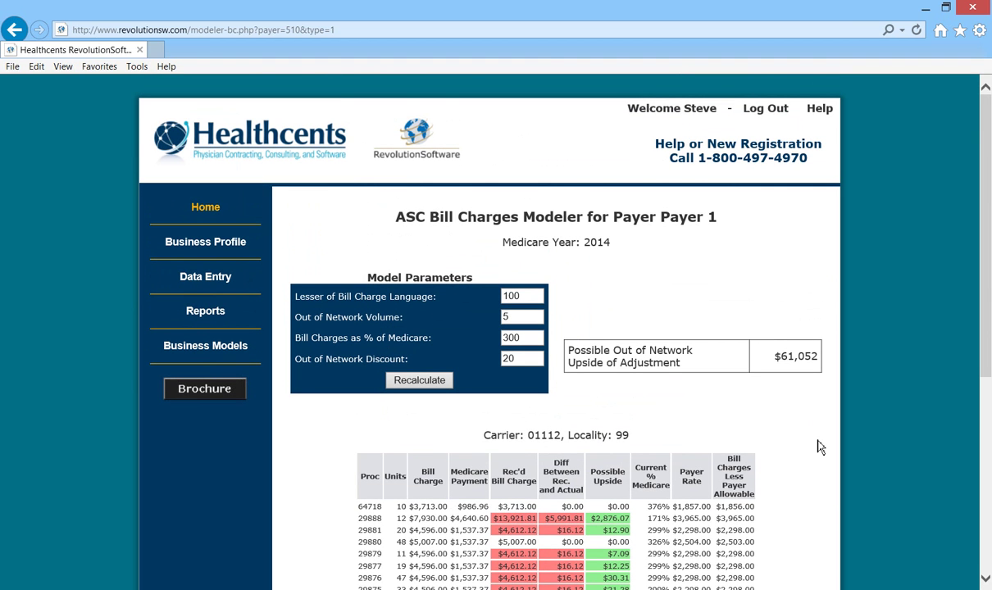
# Review each of the Bill Charges Modeler's Model Parameters alongside the recommended bill charges and possible upside per procedure.
pyautogui.click(537, 296)
pyautogui.click(525, 317)
pyautogui.click(536, 337)
pyautogui.click(441, 381)
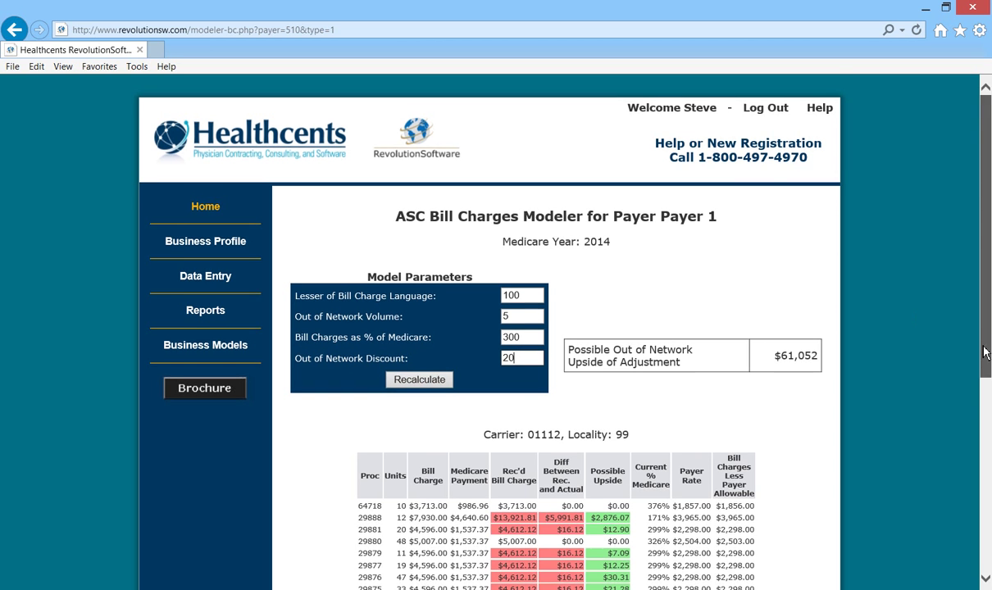
pyautogui.scroll(-4, 961, 475)
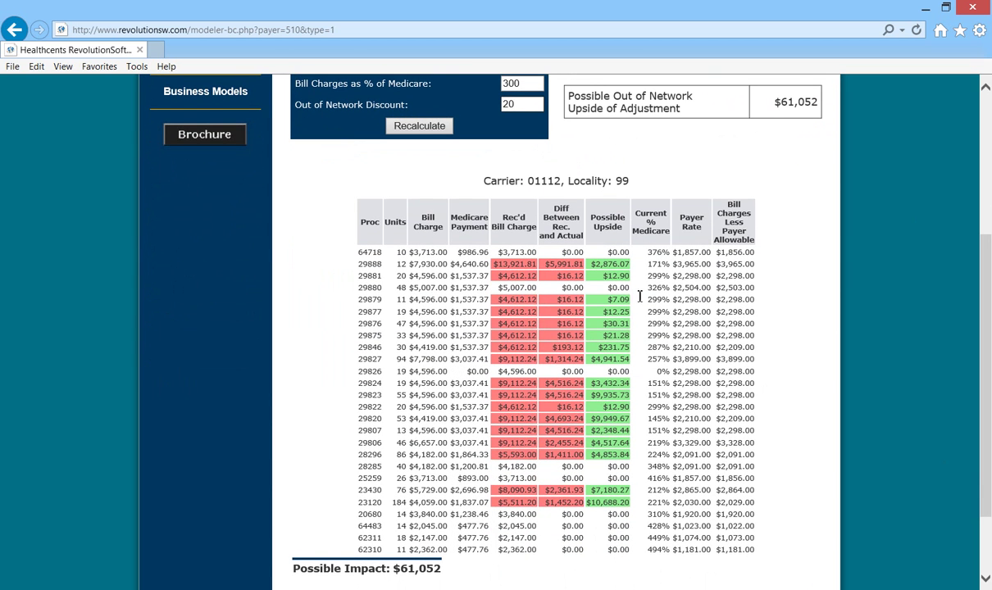
pyautogui.scroll(3, 648, 360)
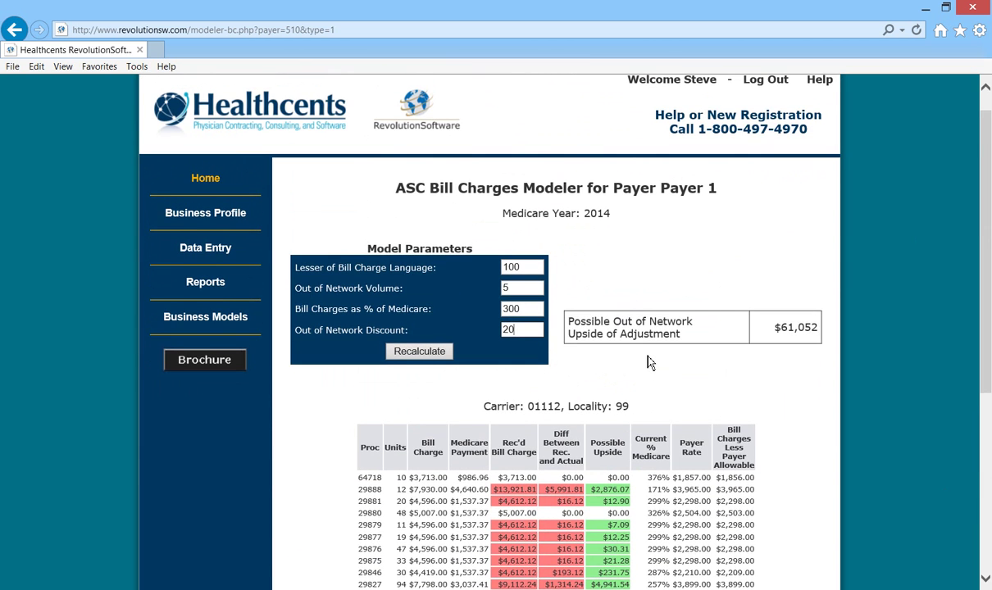
pyautogui.scroll(-3, 648, 360)
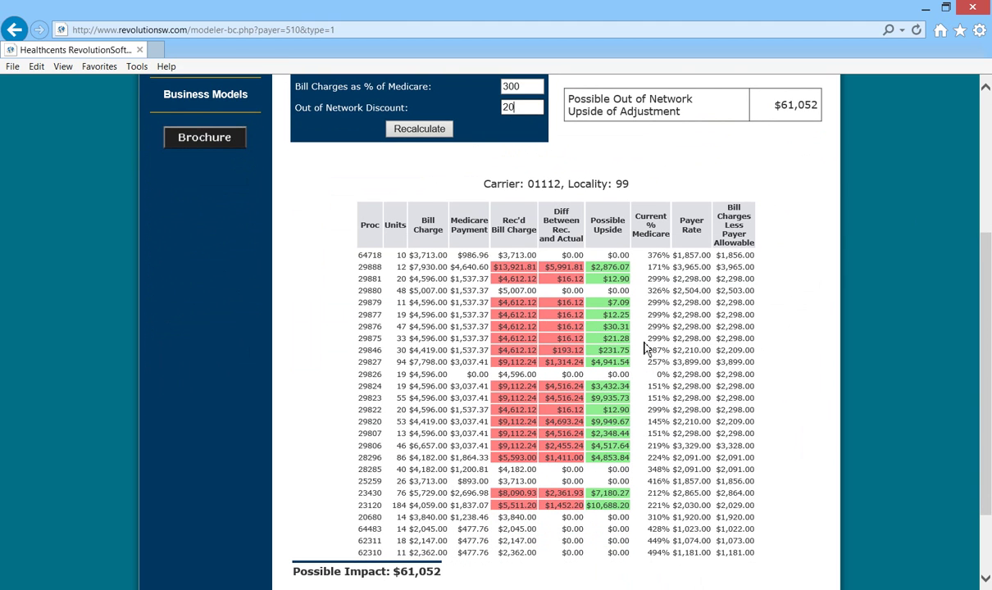
# Sort the bill charges table by Current % Medicare from lowest to highest and check it against the model parameters.
pyautogui.click(660, 232)
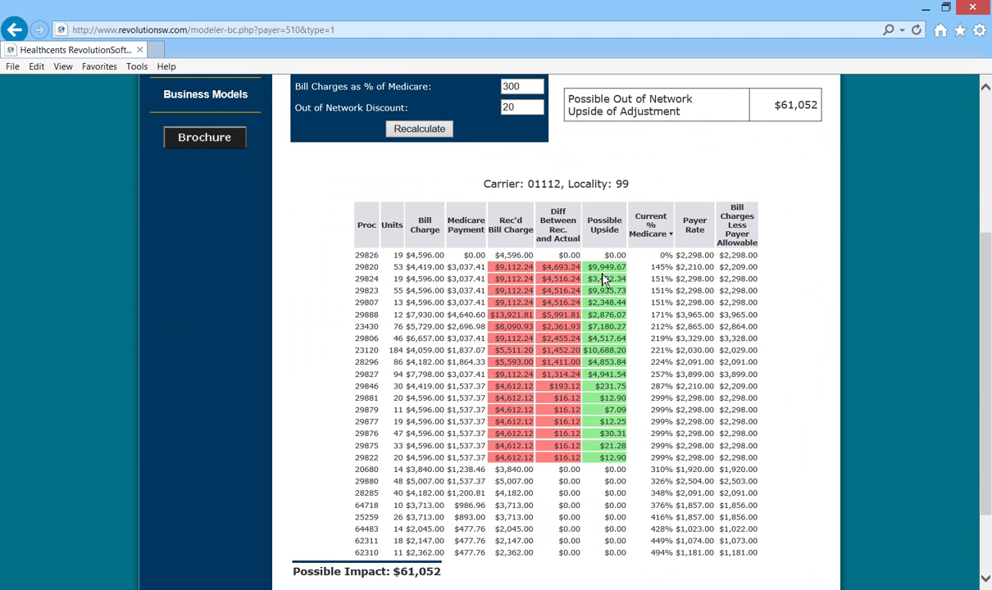
pyautogui.scroll(3, 572, 339)
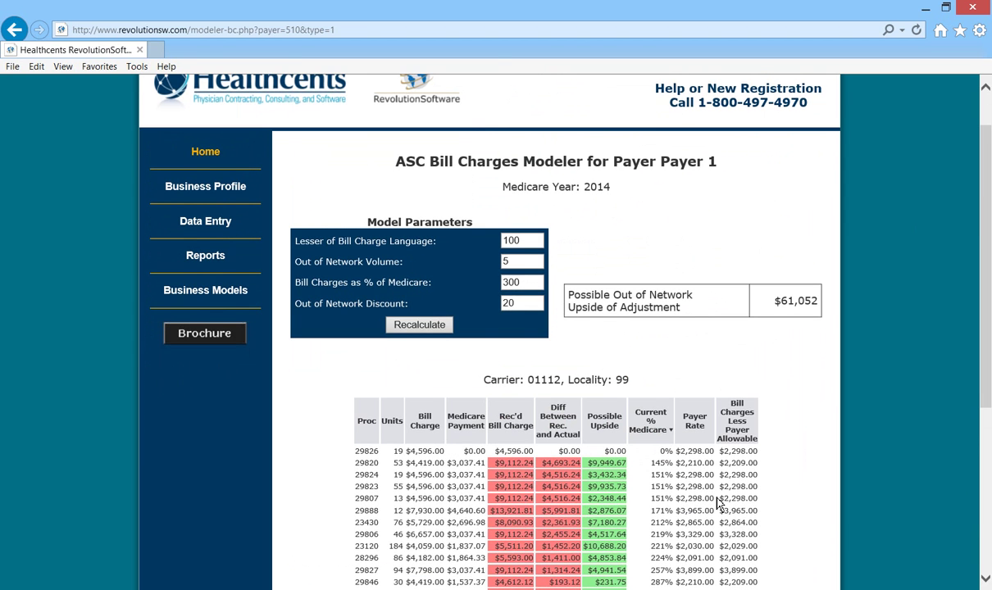
pyautogui.scroll(-2, 680, 475)
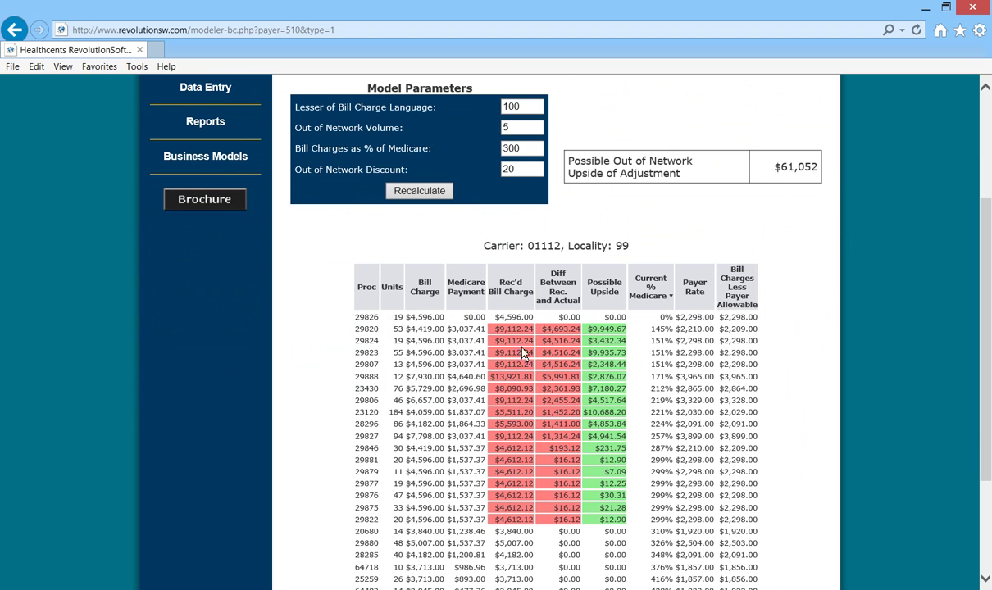
# Examine the procedures with the lowest Current % Medicare, their Bill Charges Less Payer Allowable, and the Possible Out of Network Upside.
pyautogui.moveTo(352, 328); pyautogui.dragTo(372, 328)
pyautogui.click(346, 312)
pyautogui.doubleClick(731, 317)
pyautogui.scroll(-3, 951, 483)
pyautogui.scroll(5, 955, 492)
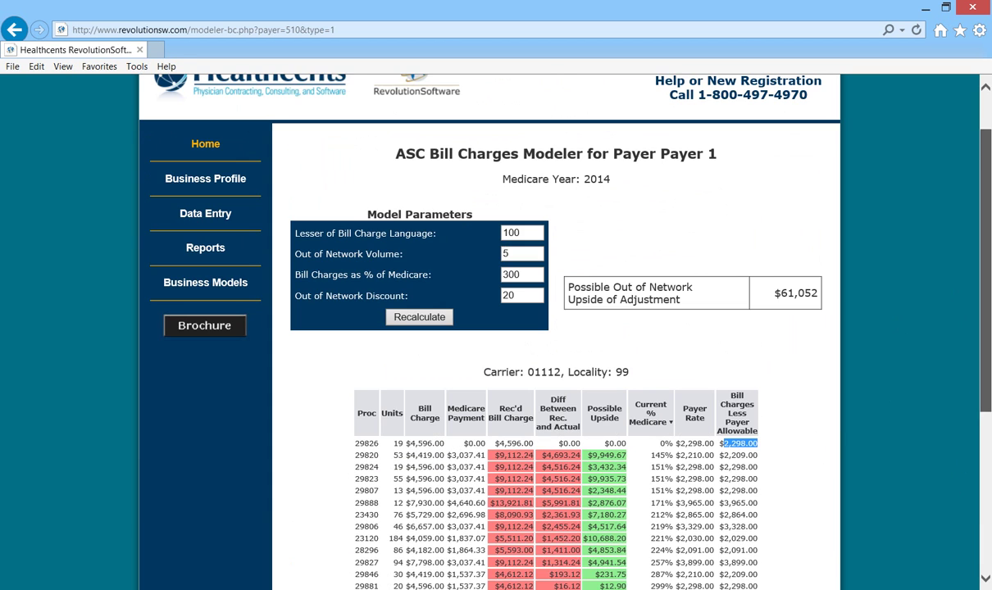
pyautogui.scroll(1, 791, 262)
pyautogui.click(680, 279)
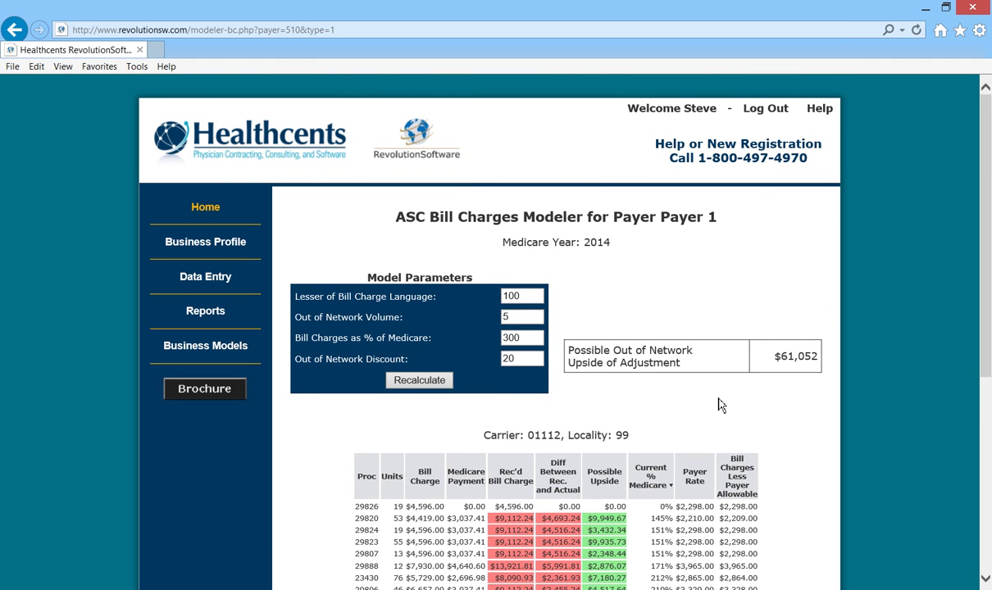
# Open the Data Entry page for Charge Master and Payers, and go on to the website healthcents.com.
pyautogui.click(197, 279)
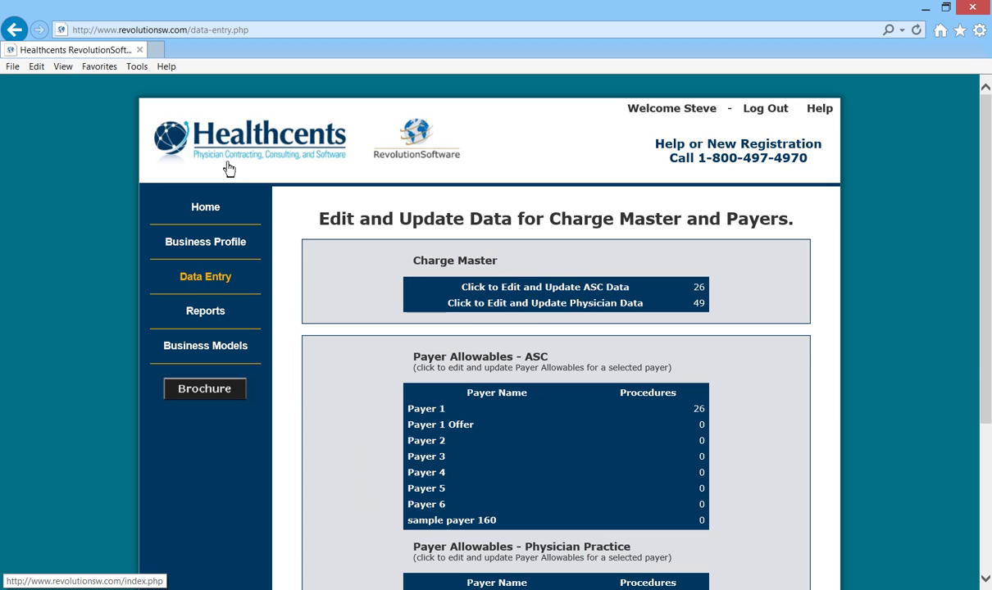
pyautogui.click(258, 30)
pyautogui.write('healthcents.com/')
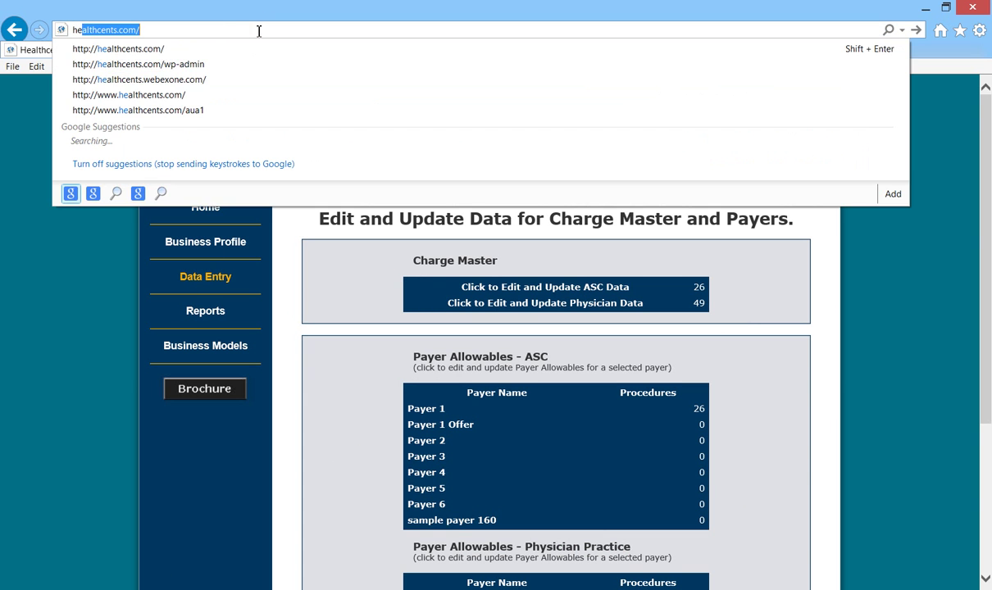
pyautogui.press('Return')
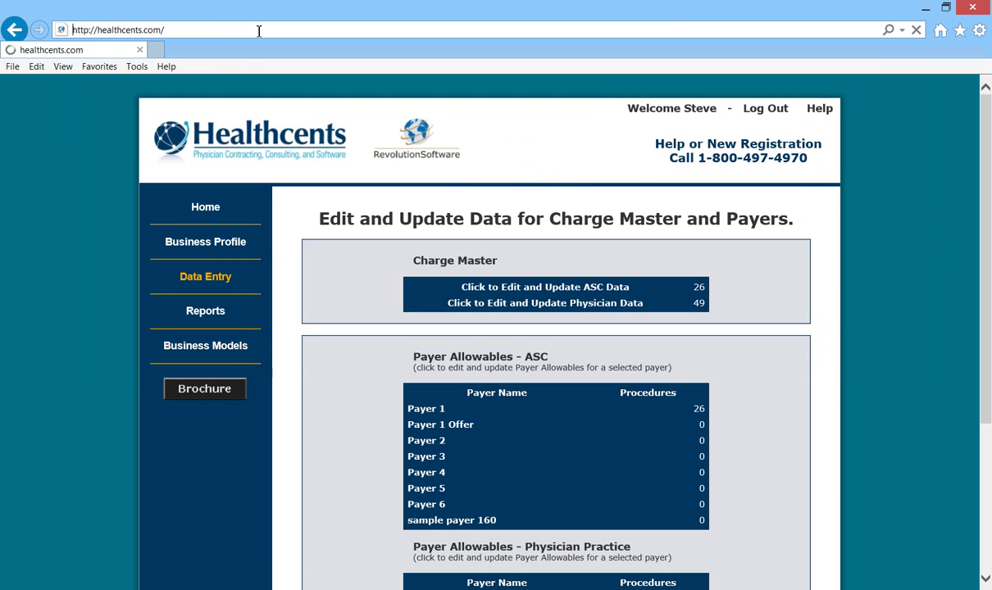